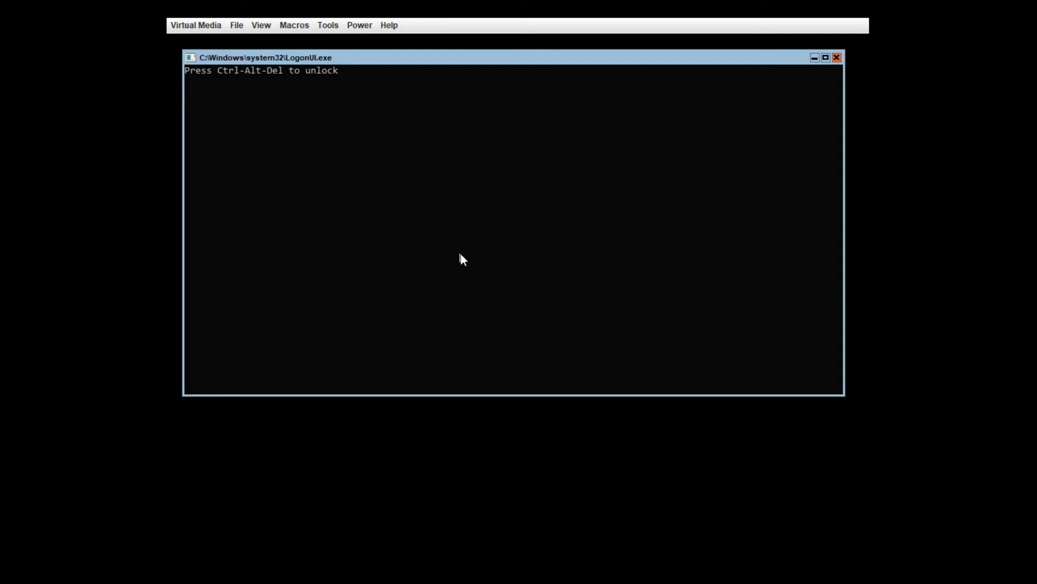
Step: Send Ctrl-Alt-Del from the Macros menu and sign in with the Administrator password
left_click(324, 28)
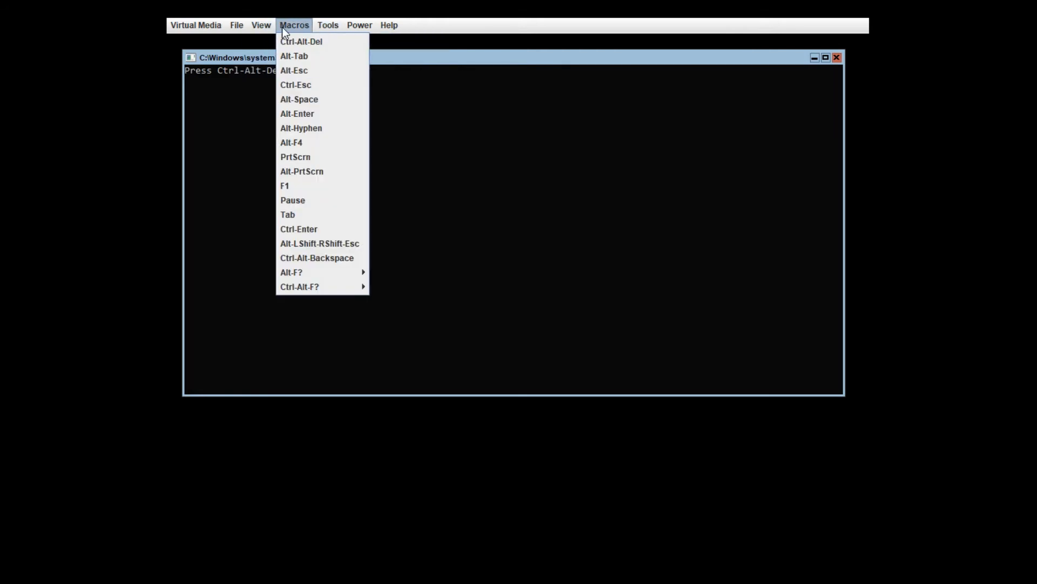
left_click(293, 42)
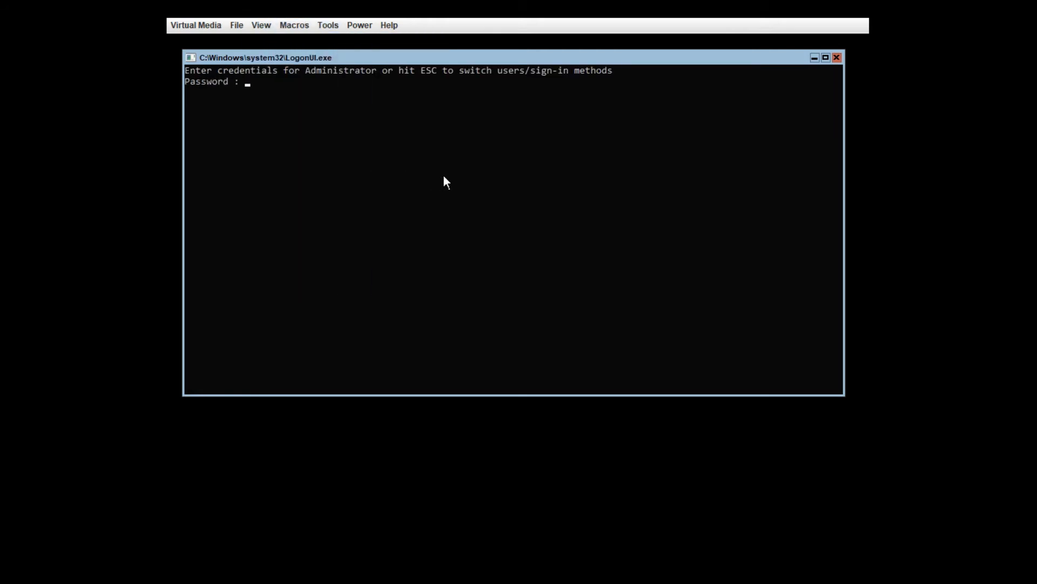
type("**********")
key("Return")
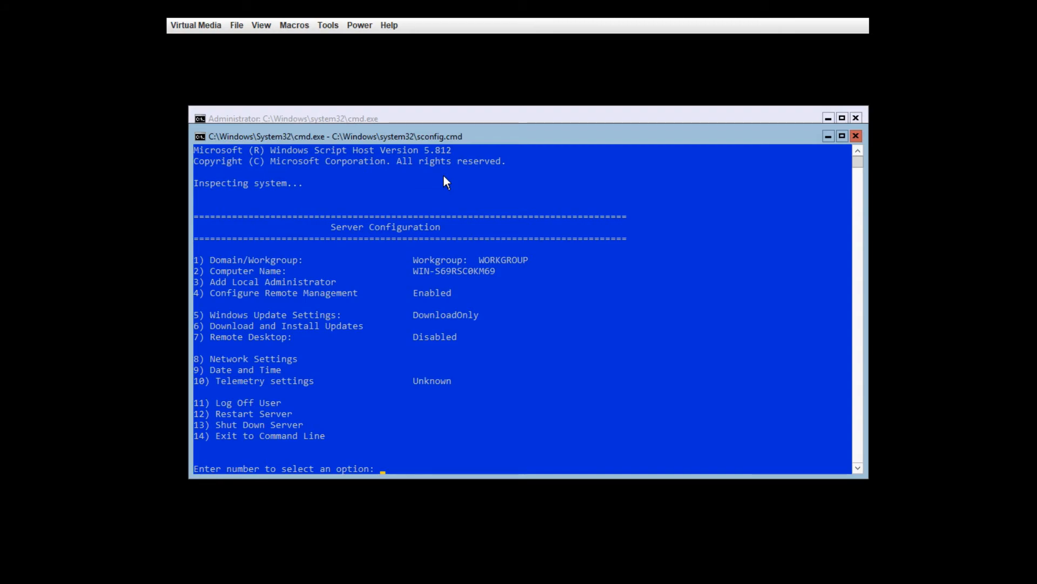
Step: Rename the computer to hypervhost with sconfig option 2 and accept the restart
type("2")
key("Return")
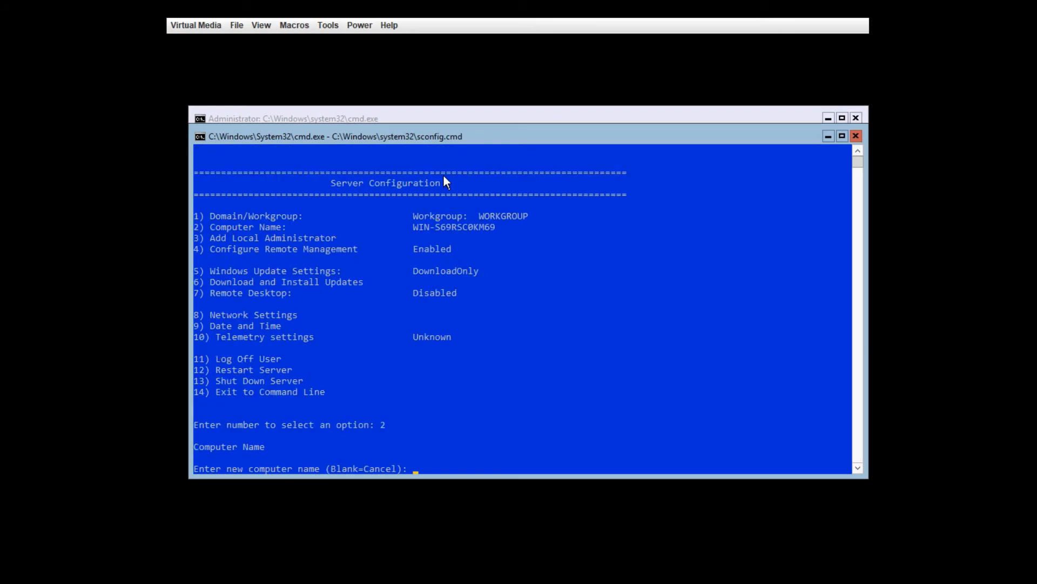
type("hyperrrrrrrrrrrrrrrr")
key("BackSpace")
key("BackSpace")
key("BackSpace")
key("BackSpace")
key("BackSpace")
key("BackSpace")
key("BackSpace")
key("BackSpace")
key("BackSpace")
key("BackSpace")
key("BackSpace")
key("BackSpace")
key("BackSpace")
key("BackSpace")
key("BackSpace")
type("vhost")
key("Return")
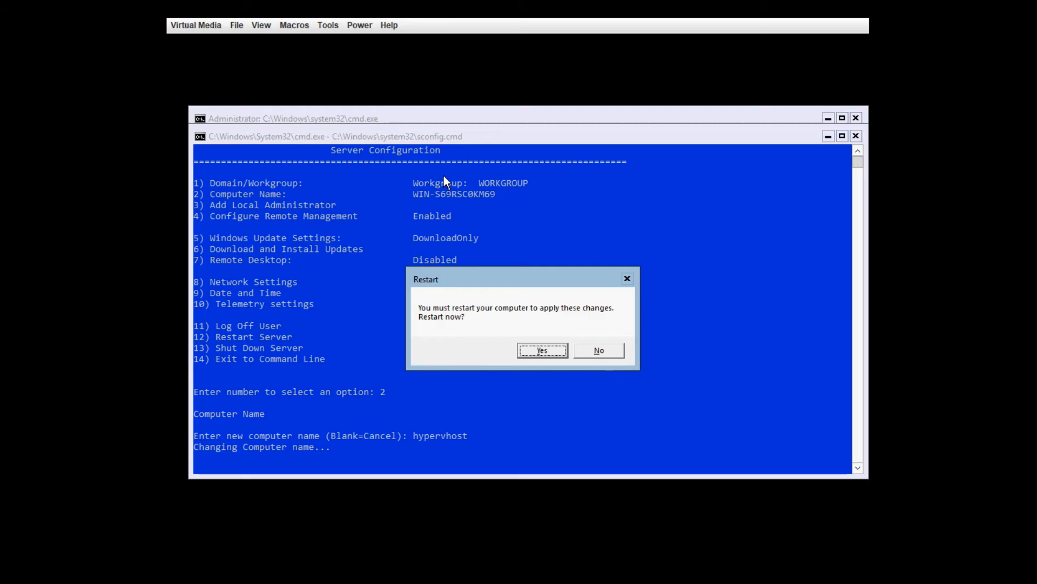
key("Return")
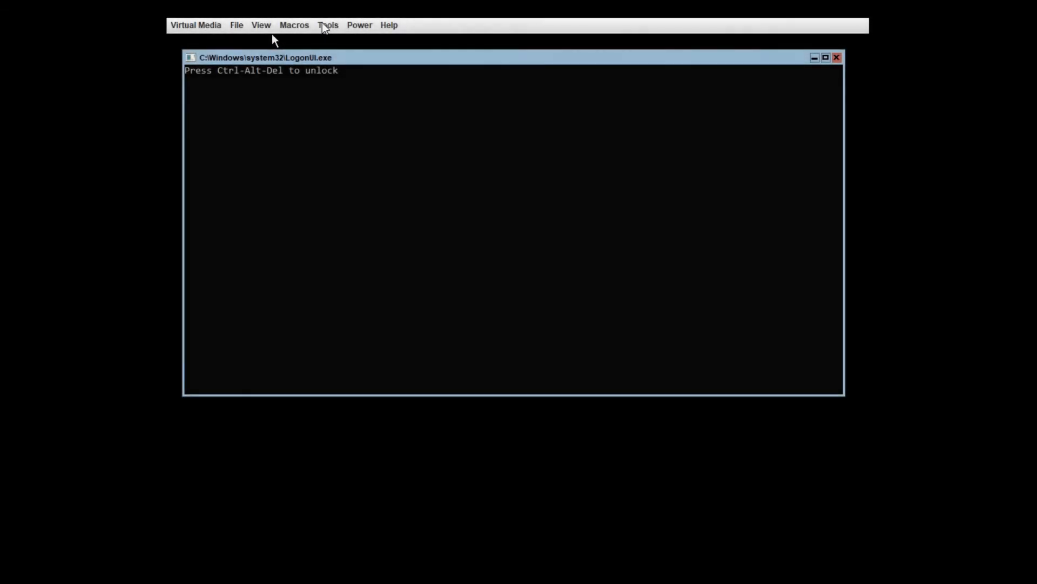
Step: Send Ctrl-Alt-Del and sign back in with the Administrator password after the restart
left_click(325, 26)
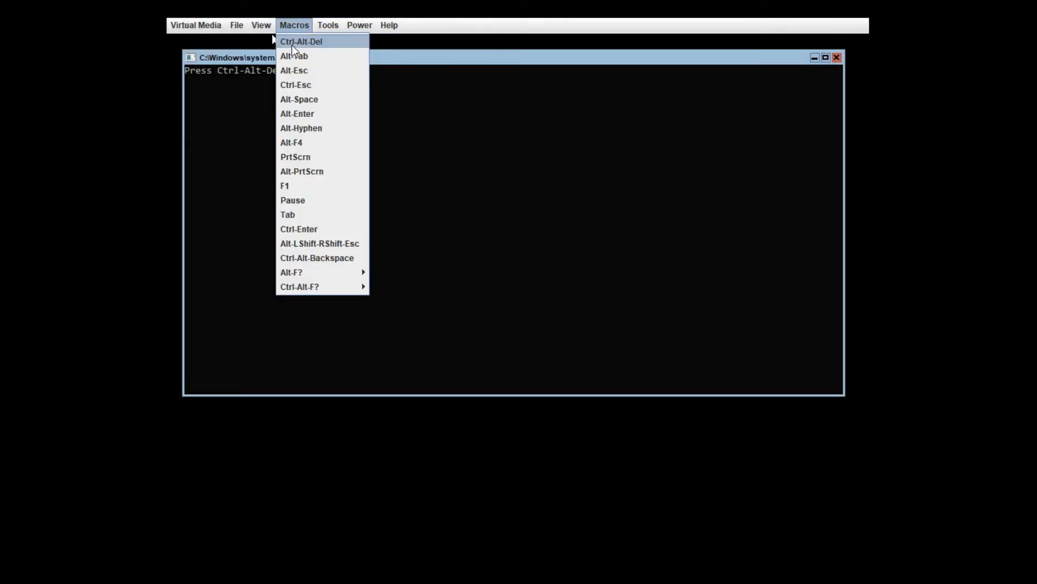
left_click(293, 44)
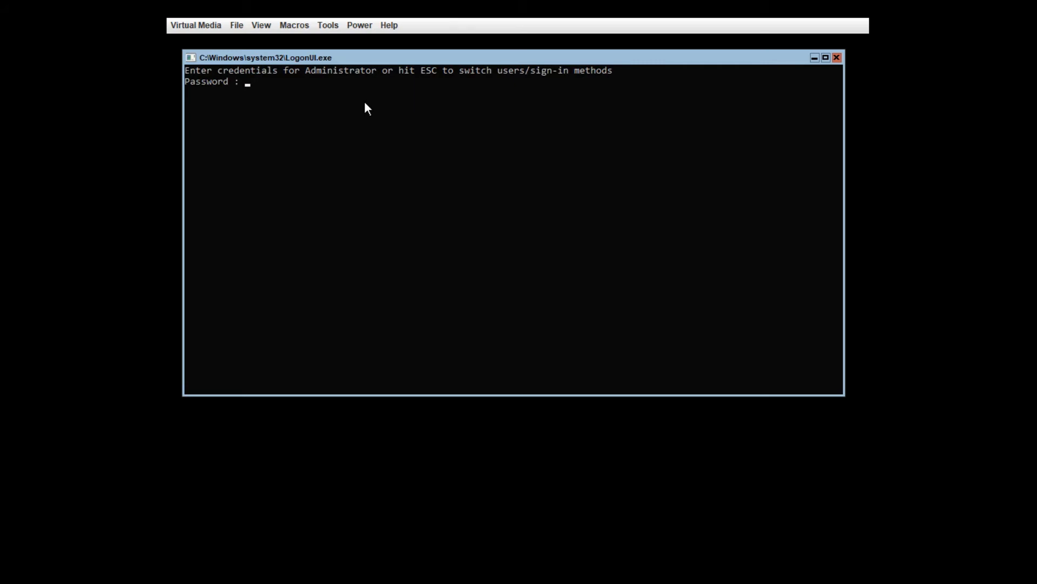
type("********")
key("Return")
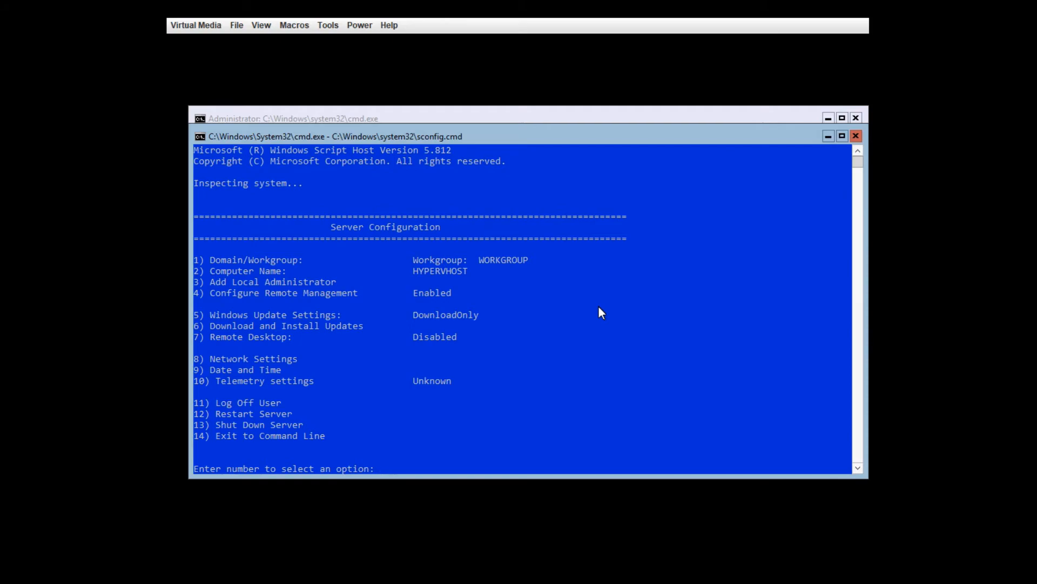
Step: Choose sconfig option 7 to reach the Remote Desktop enable/disable prompt
type("7")
key("Return")
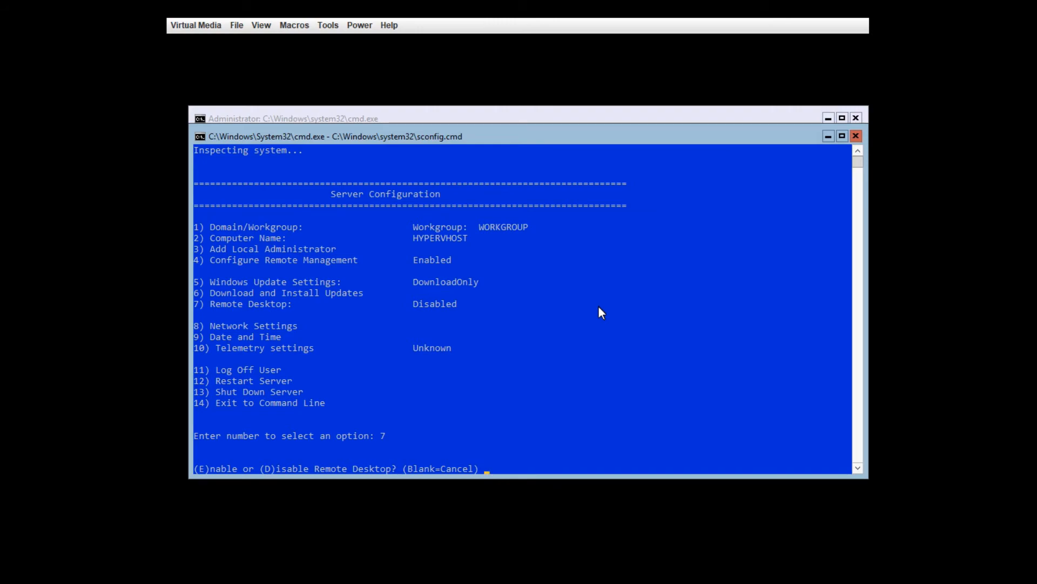
Step: Enable Remote Desktop for Network Level Authentication clients only, then open Network Settings with option 8
type("E")
key("Return")
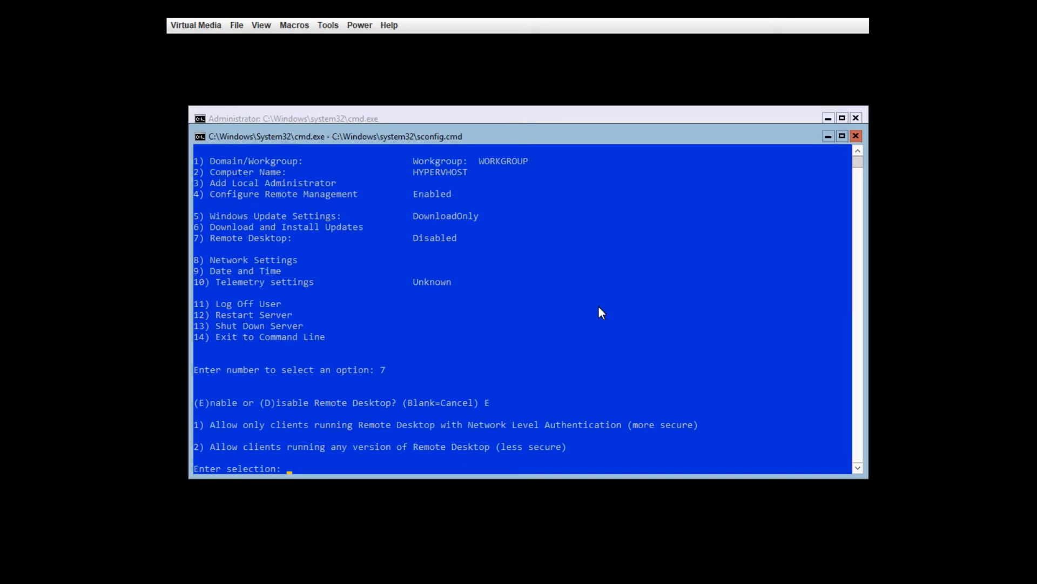
type("1")
key("Return")
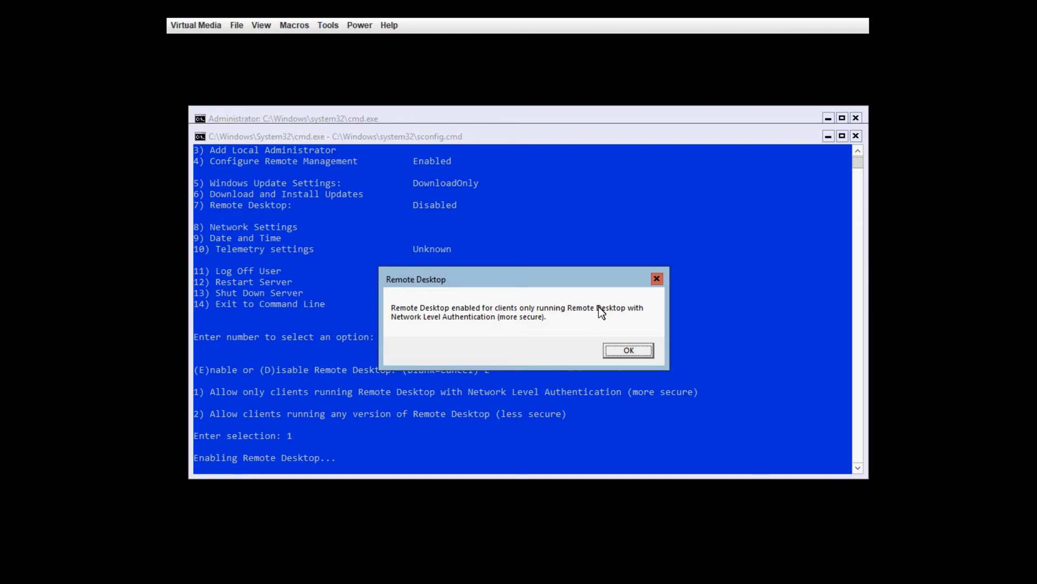
key("Return")
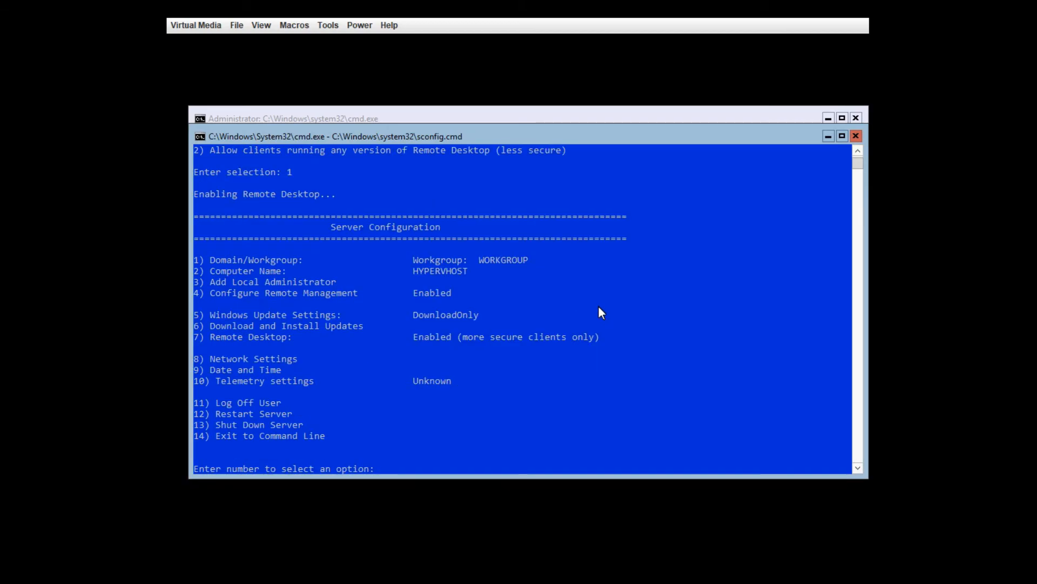
type("8")
key("Return")
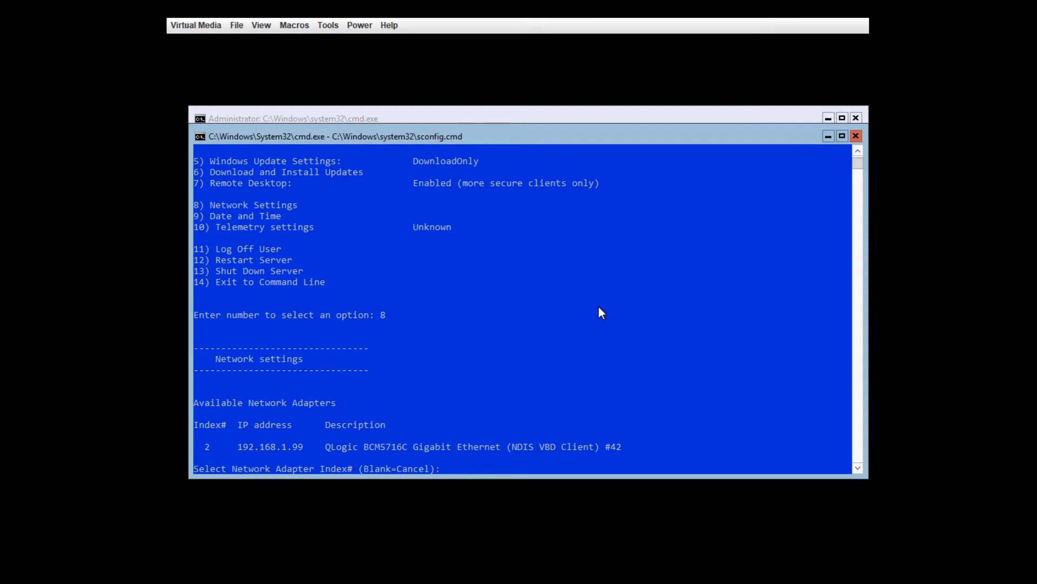
Step: Give adapter 2 static IP 192.168.1.99, mask 255.255.255.0 and gateway 192.168.1.1
type("2")
key("Return")
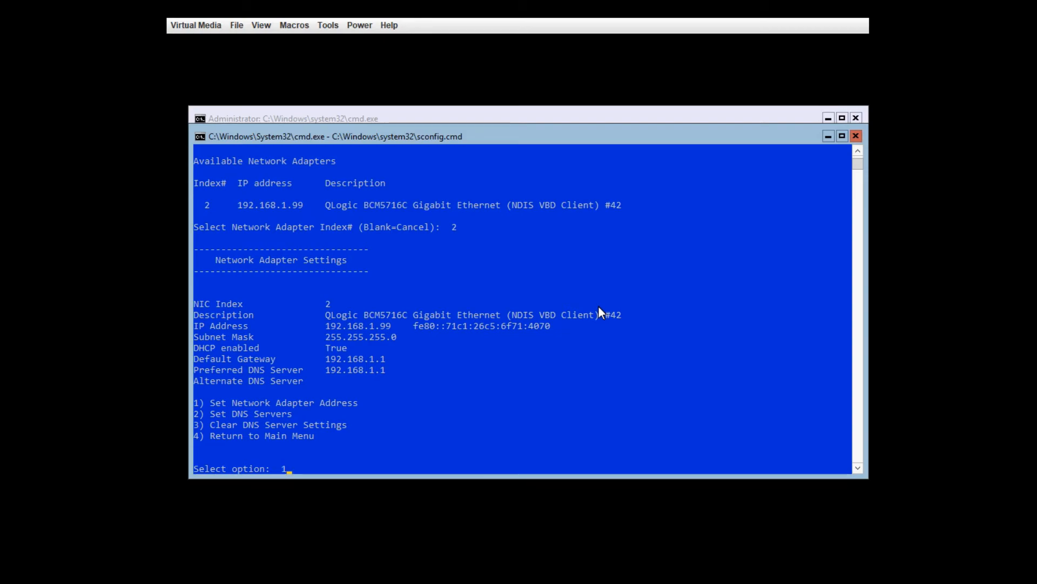
key("Return")
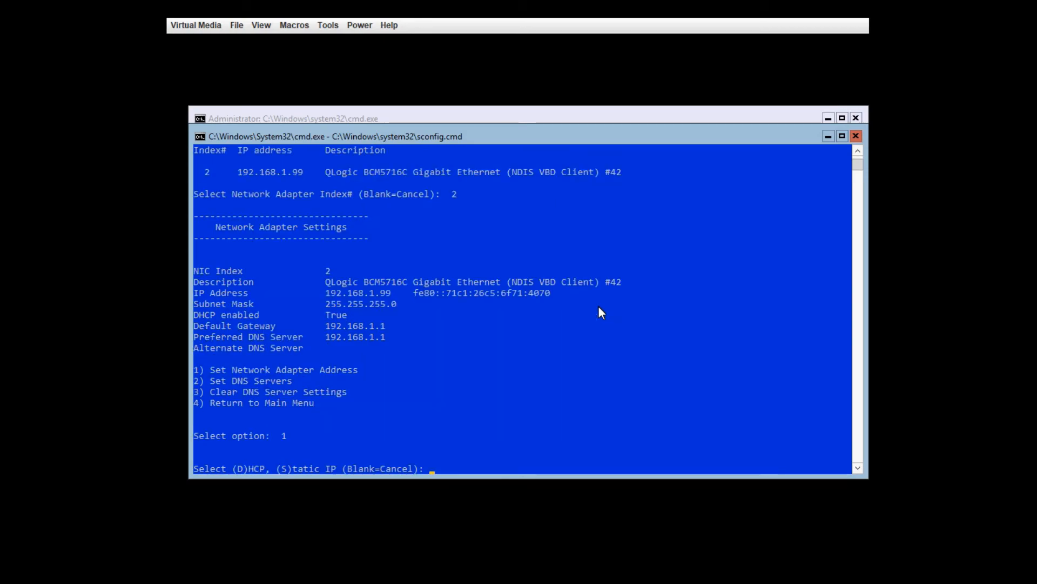
type("S")
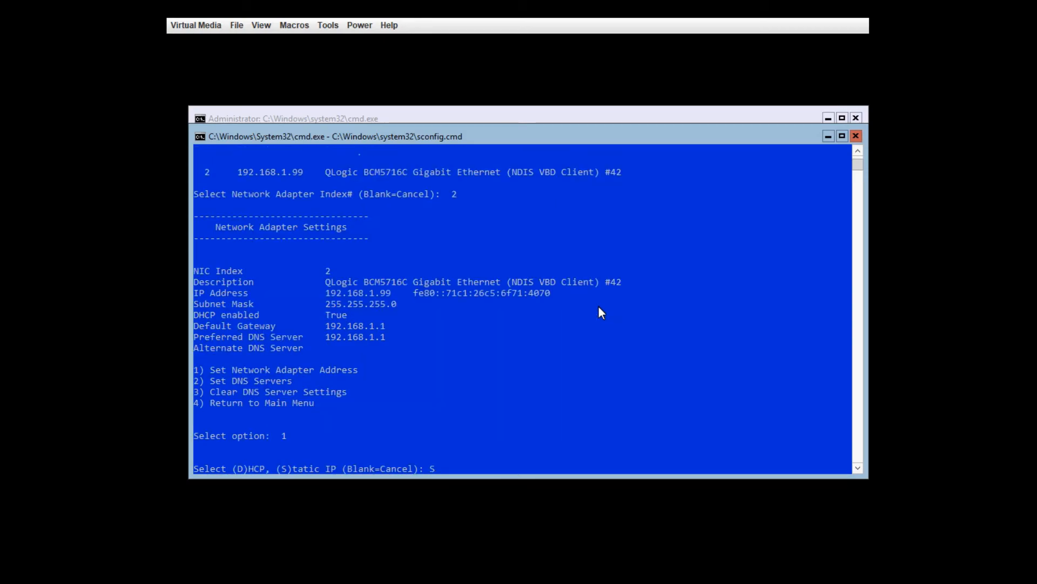
key("Return")
type("192.1")
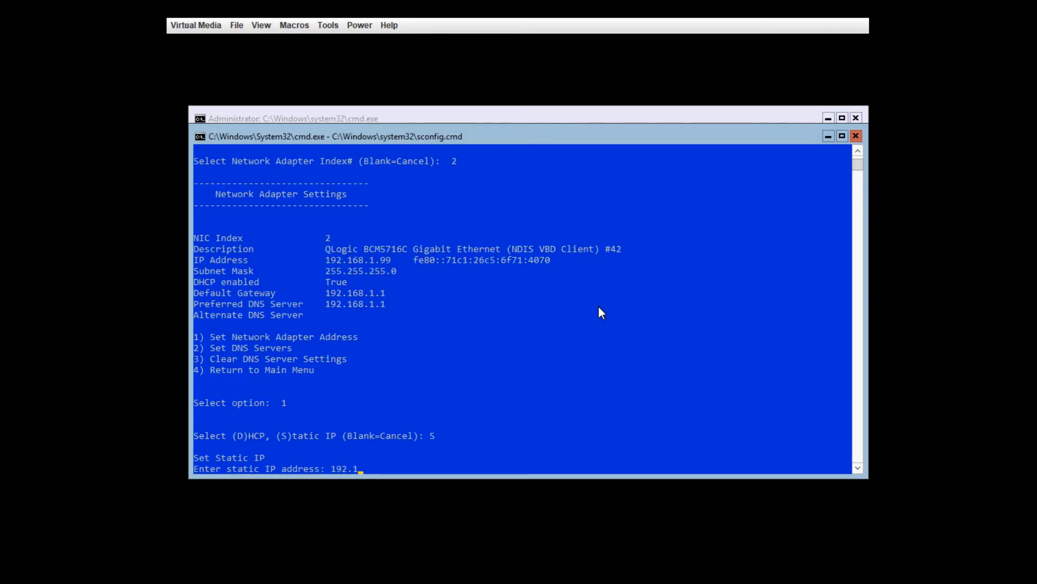
type("68.1.99")
key("Return")
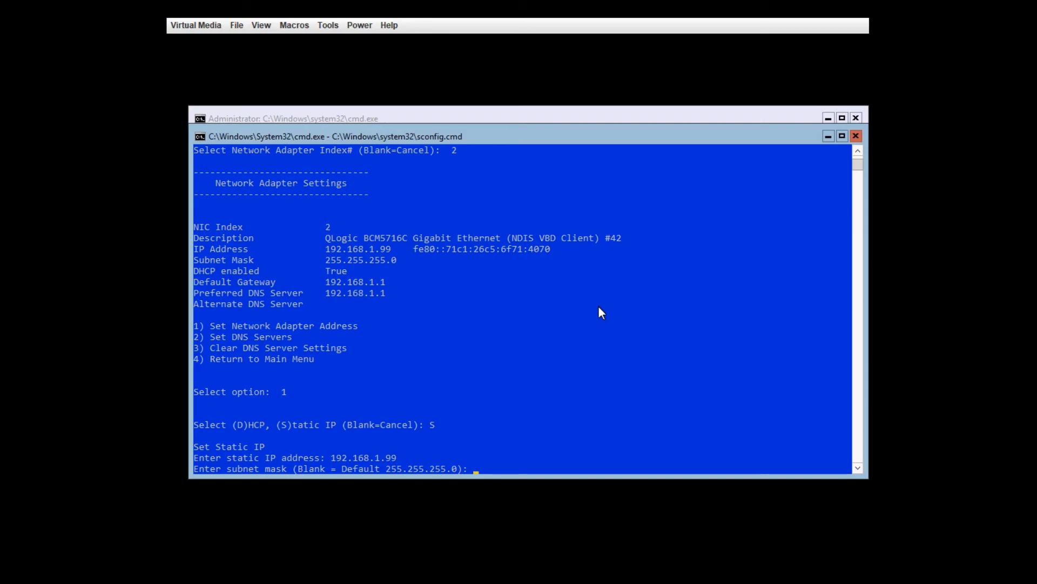
key("Return")
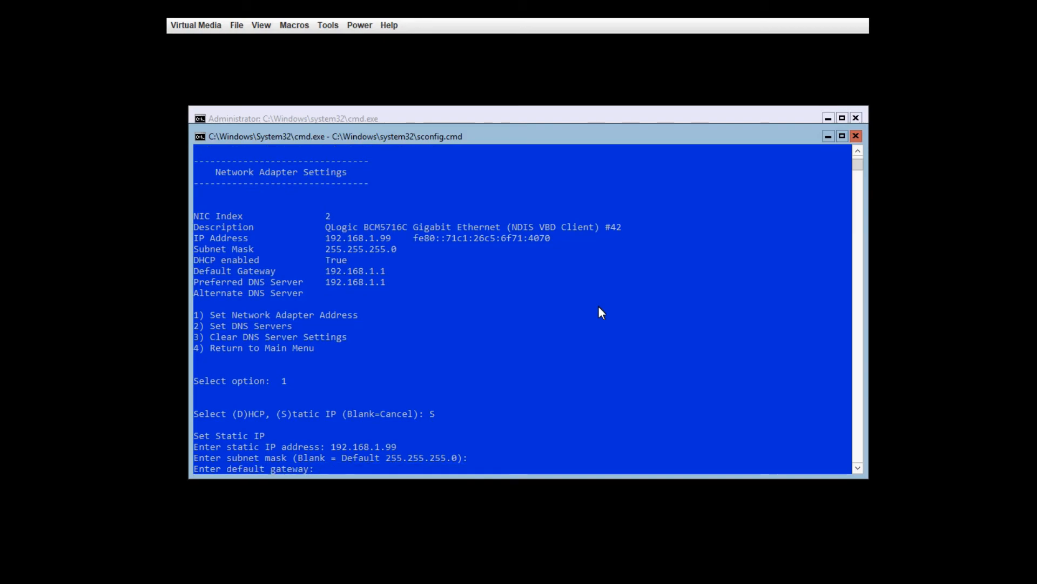
type("192.168.1.1")
key("Return")
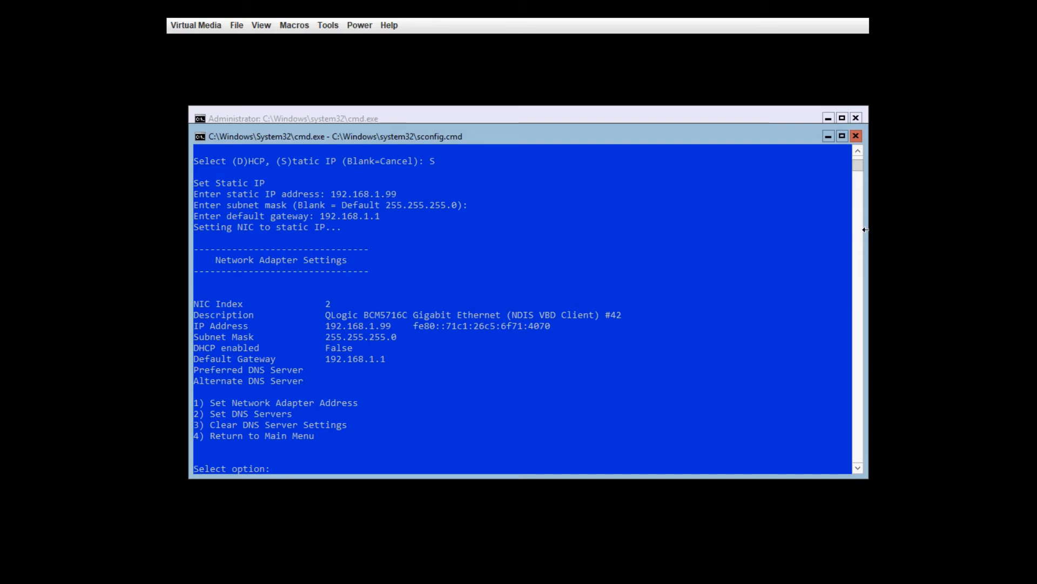
left_click(673, 402)
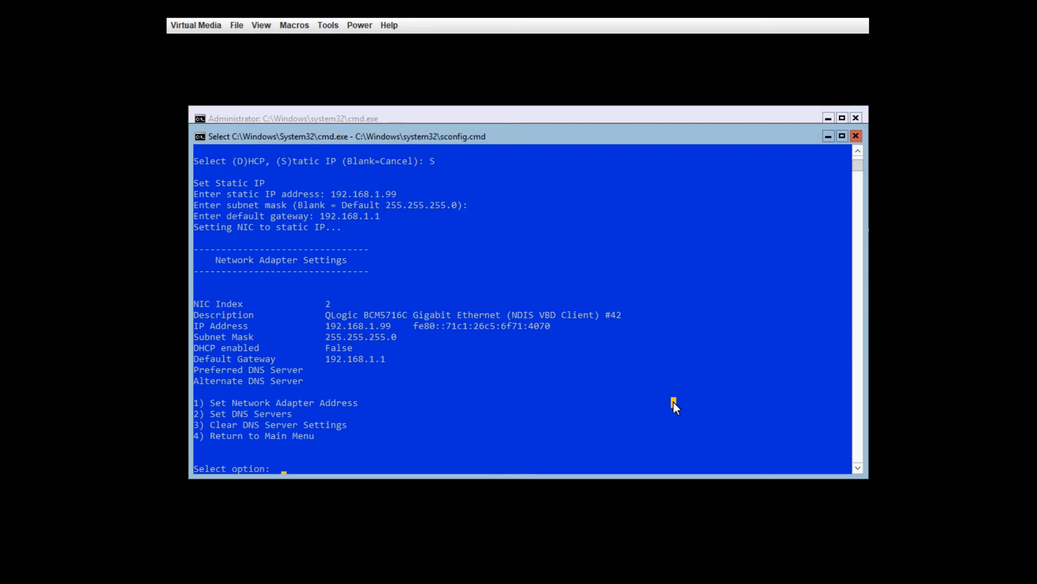
Step: Set preferred DNS 192.168.1.148 with no alternate, then return to sconfig's main menu
key("Escape")
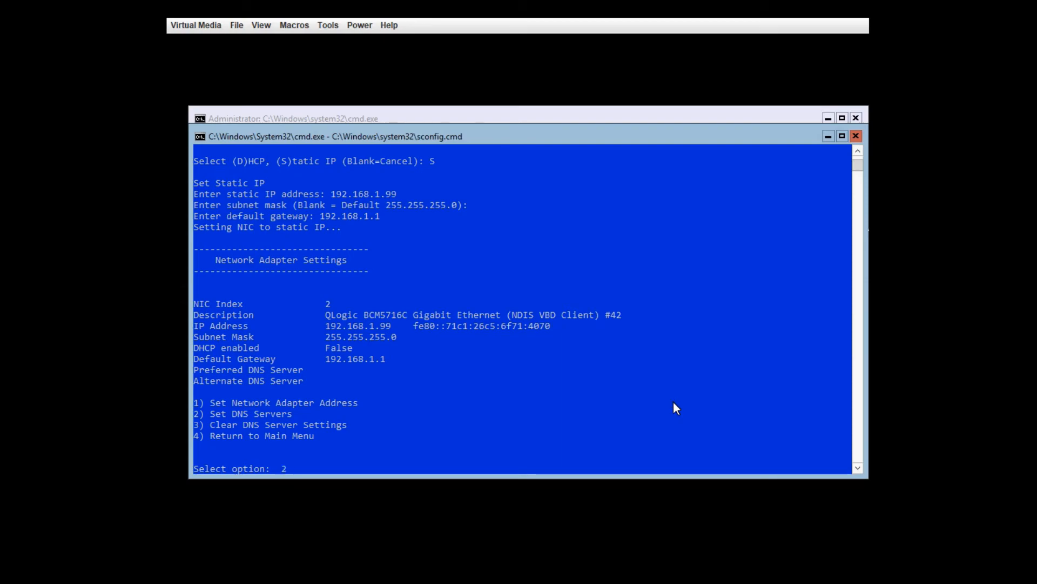
type("2")
key("Return")
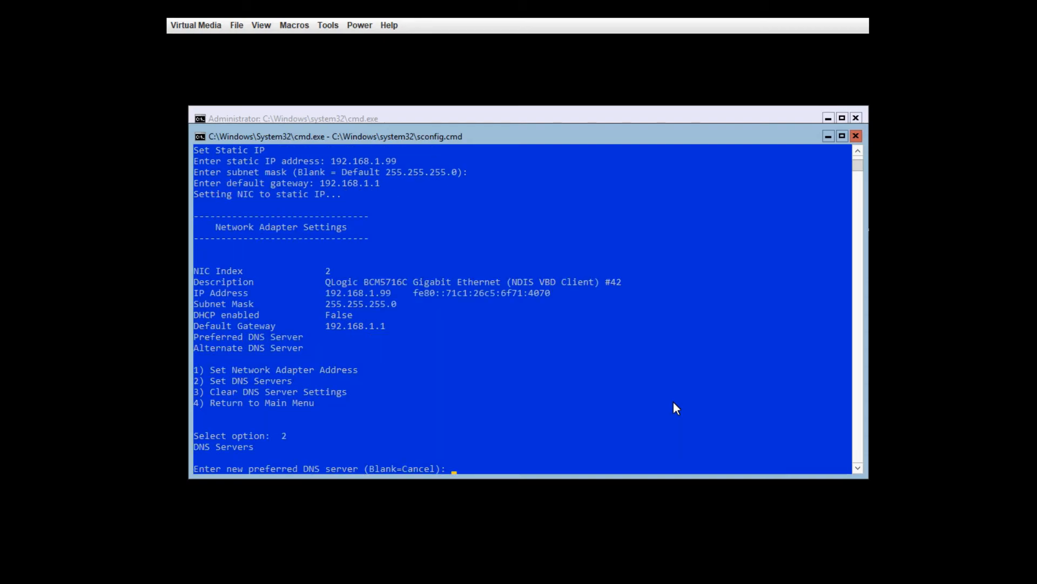
type("192.168.1.158")
key("BackSpace")
key("BackSpace")
type("48")
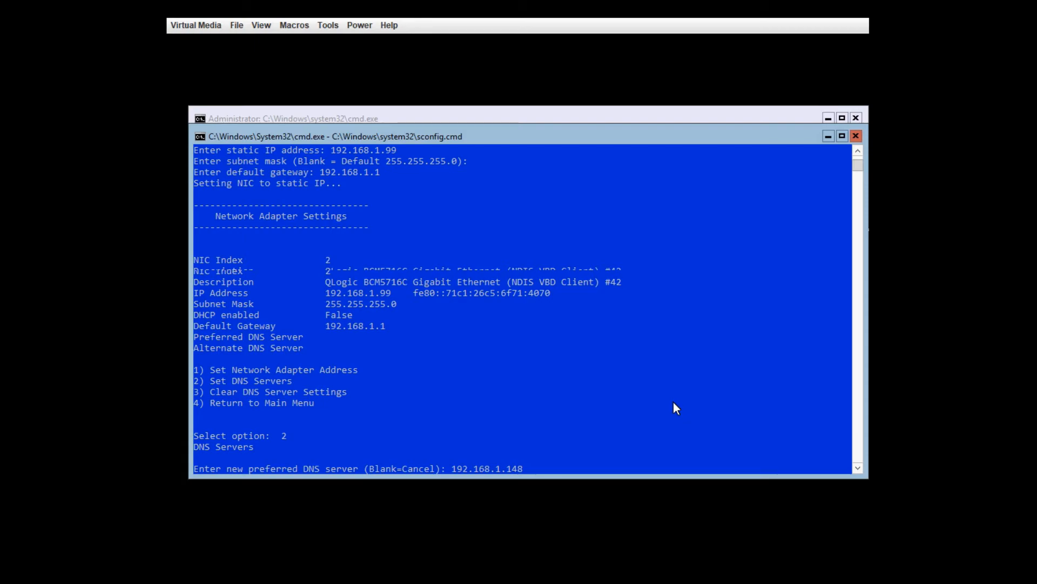
key("Return")
key("Return")
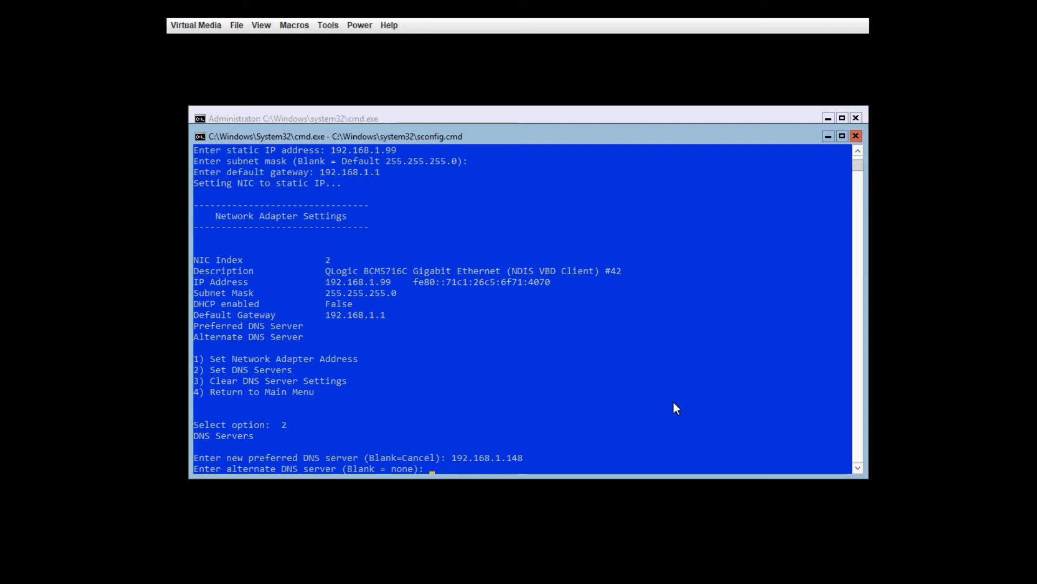
key("Return")
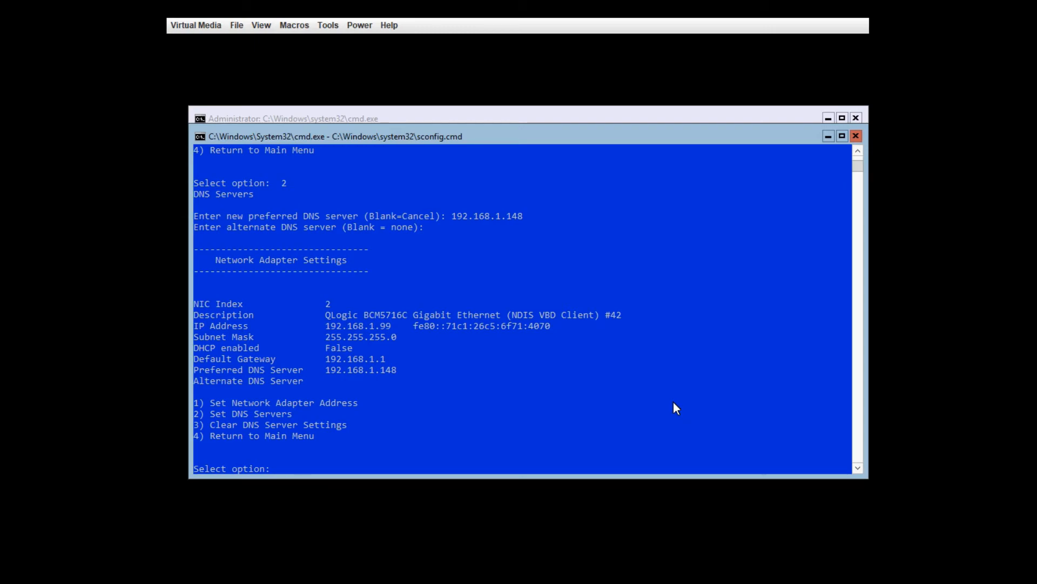
type("4")
key("Return")
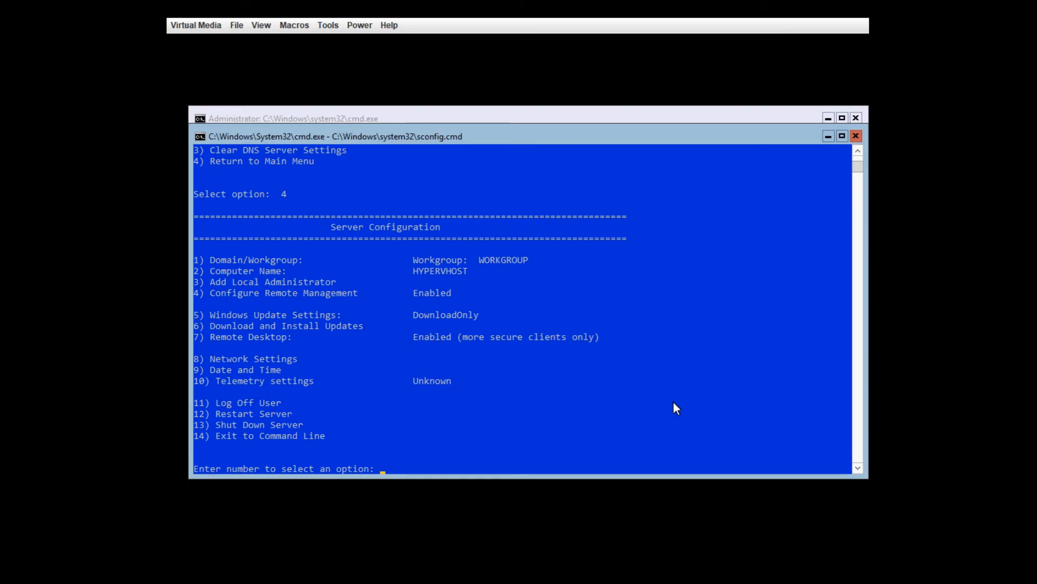
Step: Through sconfig option 9, set the time zone to (UTC-05:00) Eastern Time (US & Canada)
type("9")
key("Return")
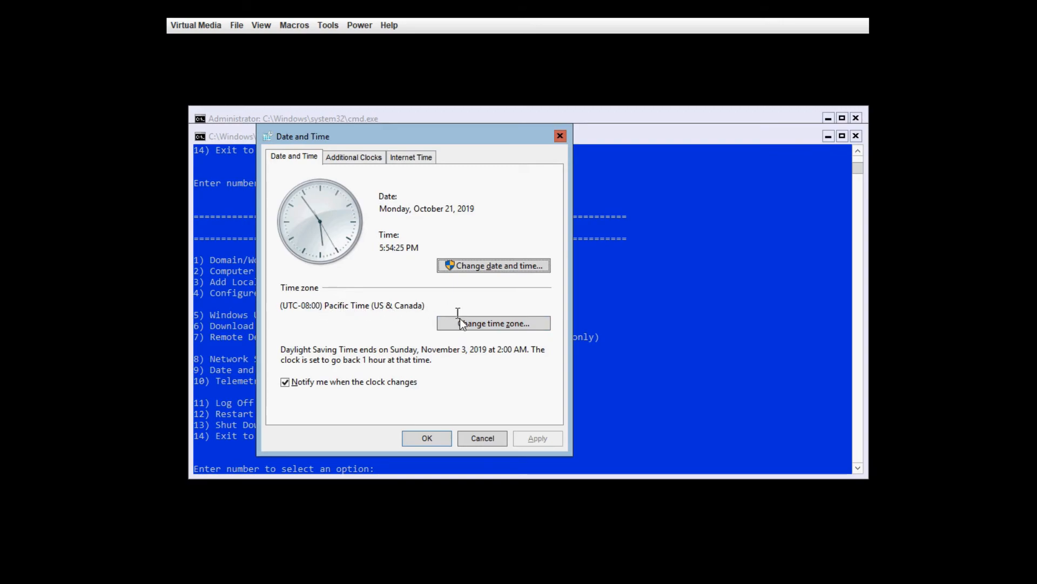
left_click(490, 328)
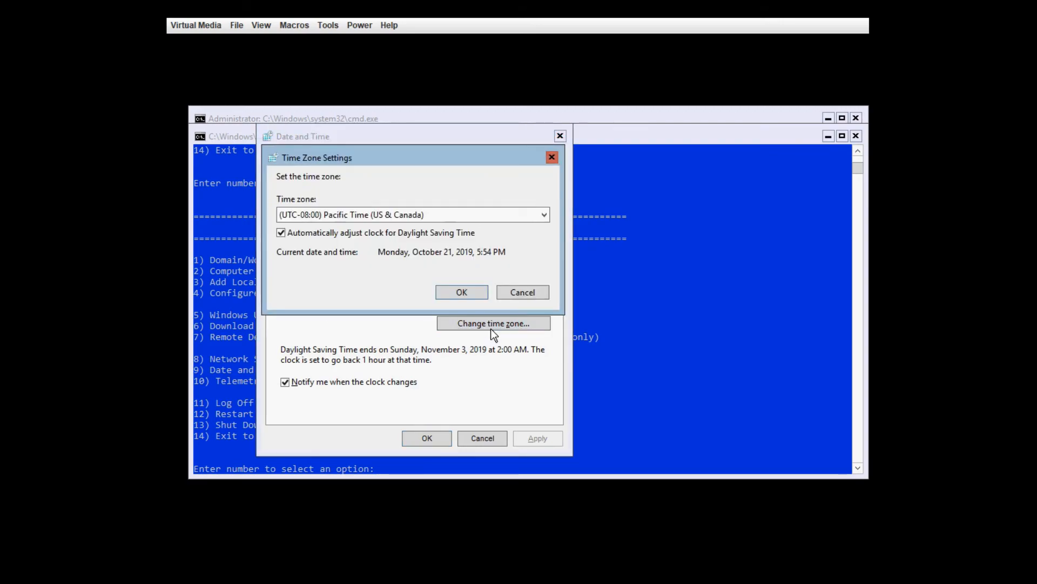
left_click(519, 215)
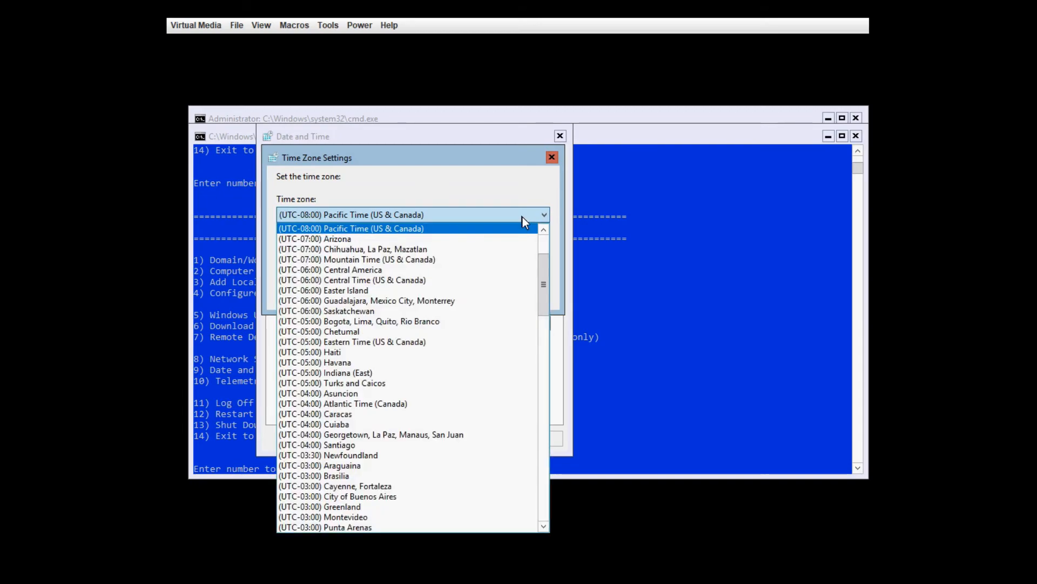
left_click(385, 341)
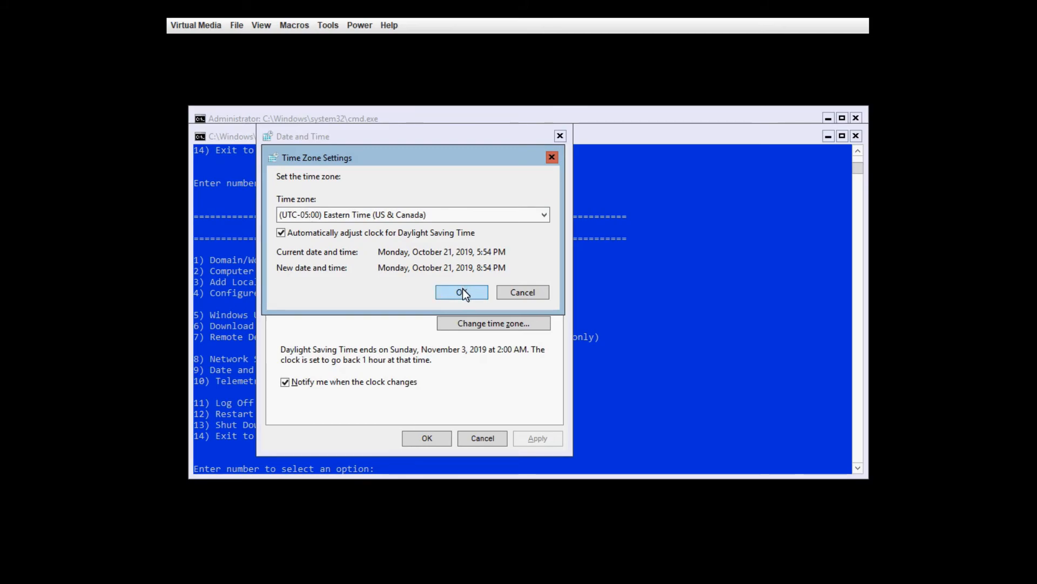
left_click(463, 290)
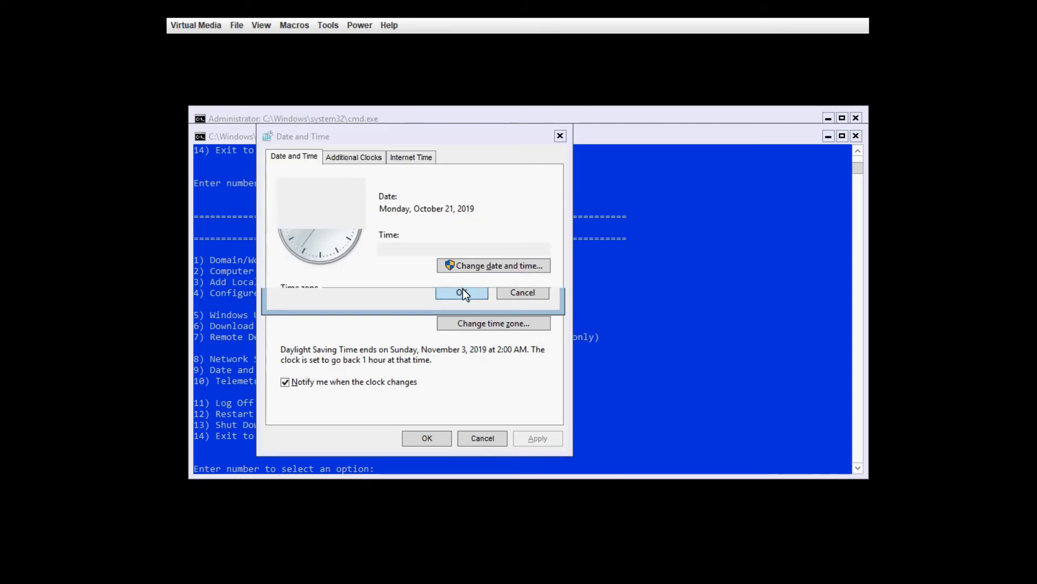
Step: Check the Internet Time synchronization status, then close the Date and Time dialog
left_click(420, 157)
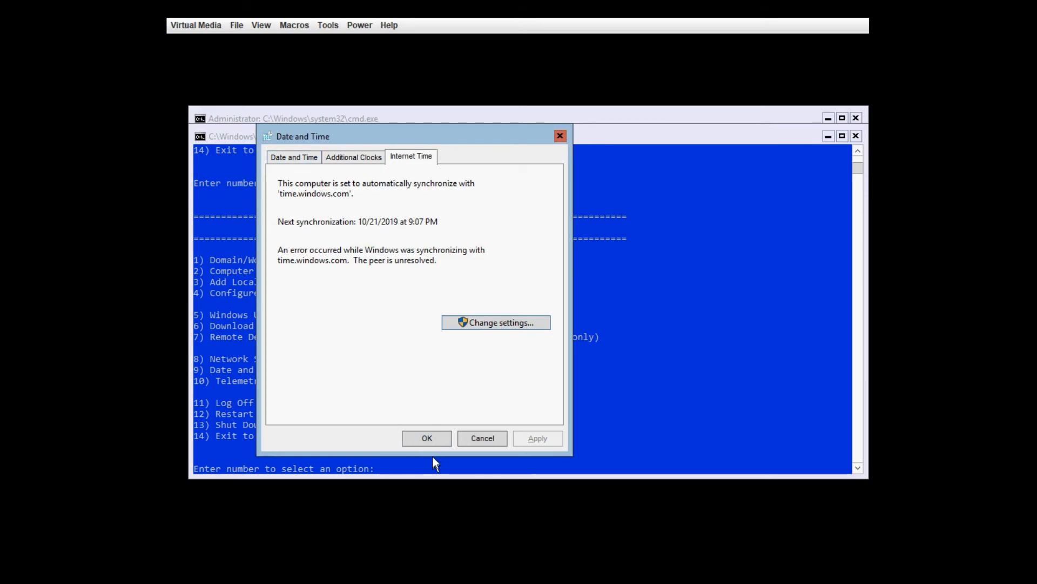
left_click(427, 441)
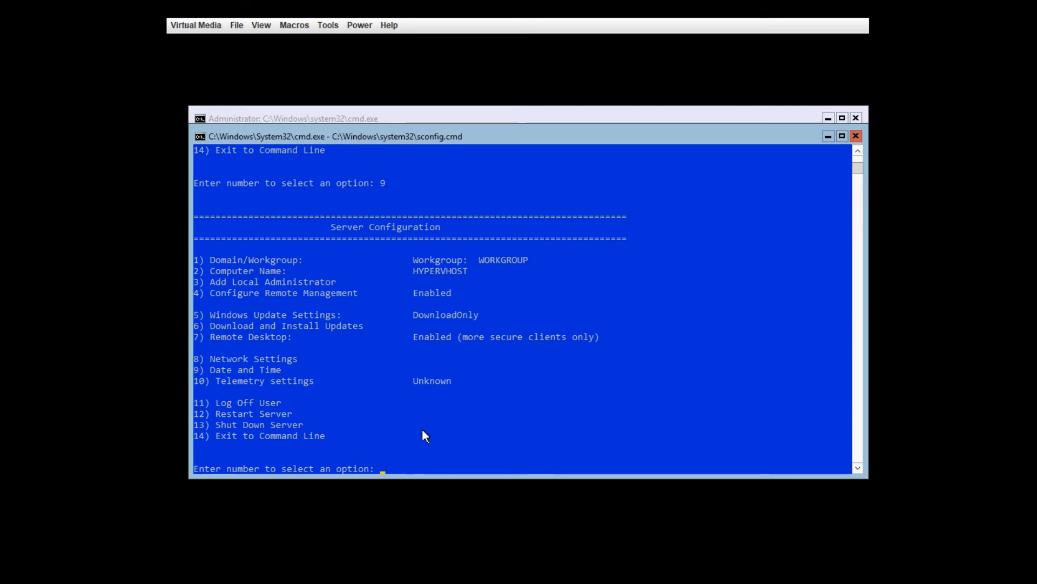
Step: Exit sconfig with option 14 and launch PowerShell at the command line
type("14")
key("Return")
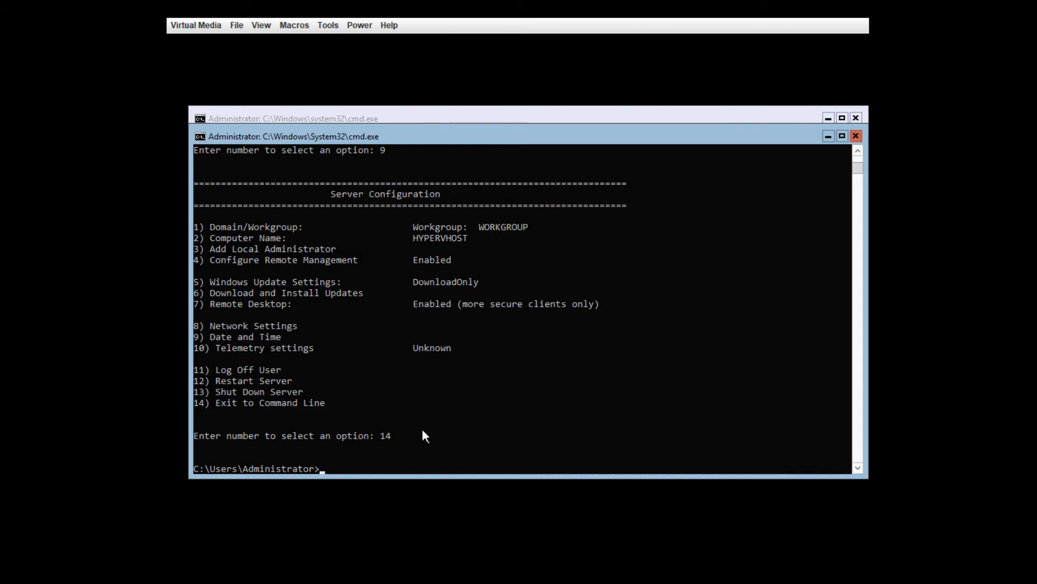
type("powershell")
key("Return")
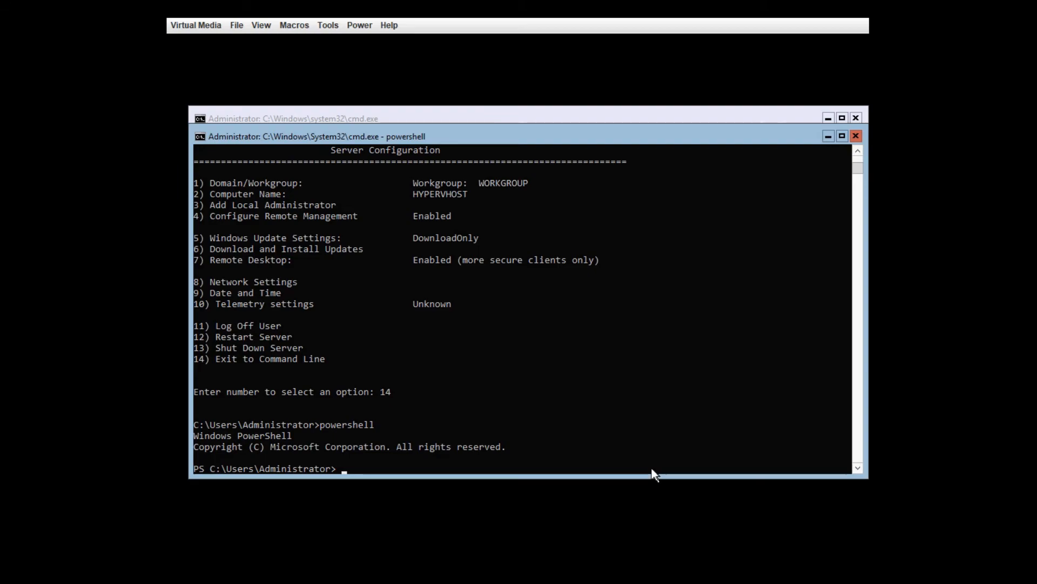
Step: Run get-disk and get-volume to show the 3.64 TB DELL PERC disk 0 and volumes, then begin New-Partition
type("get-disk")
key("Return")
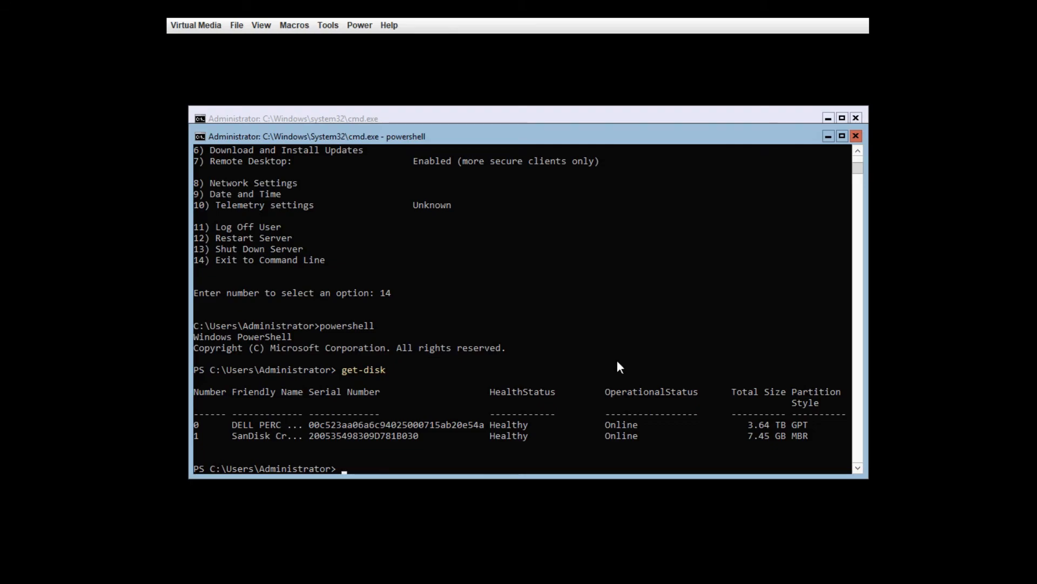
type("gettttttttttttttttt-volu")
key("BackSpace")
key("BackSpace")
key("BackSpace")
key("BackSpace")
key("BackSpace")
key("BackSpace")
key("BackSpace")
key("BackSpace")
key("BackSpace")
key("BackSpace")
key("BackSpace")
key("BackSpace")
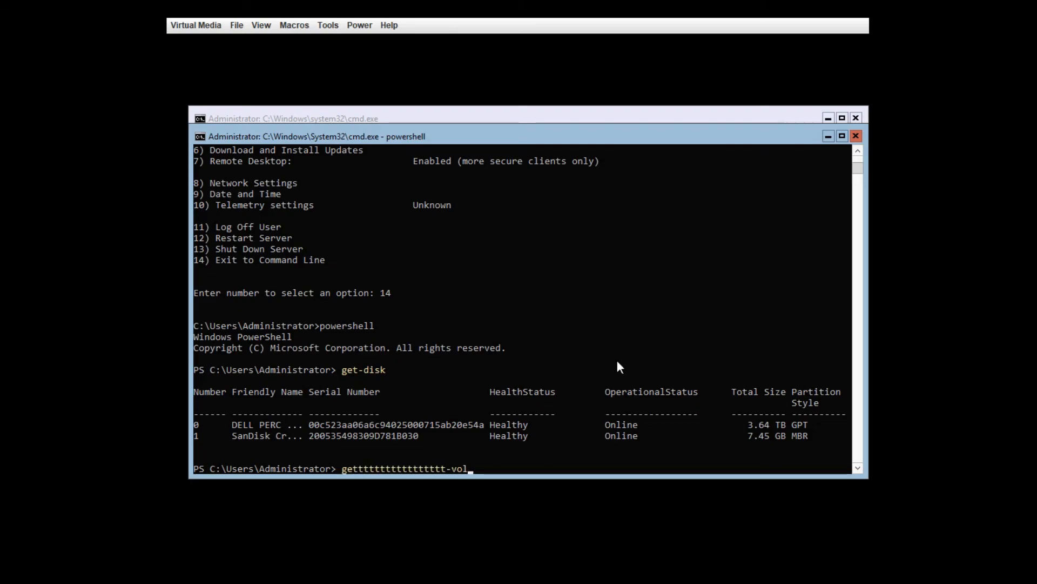
key("BackSpace")
key("BackSpace")
key("BackSpace")
key("BackSpace")
key("BackSpace")
key("BackSpace")
key("BackSpace")
key("BackSpace")
key("BackSpace")
type("-vo")
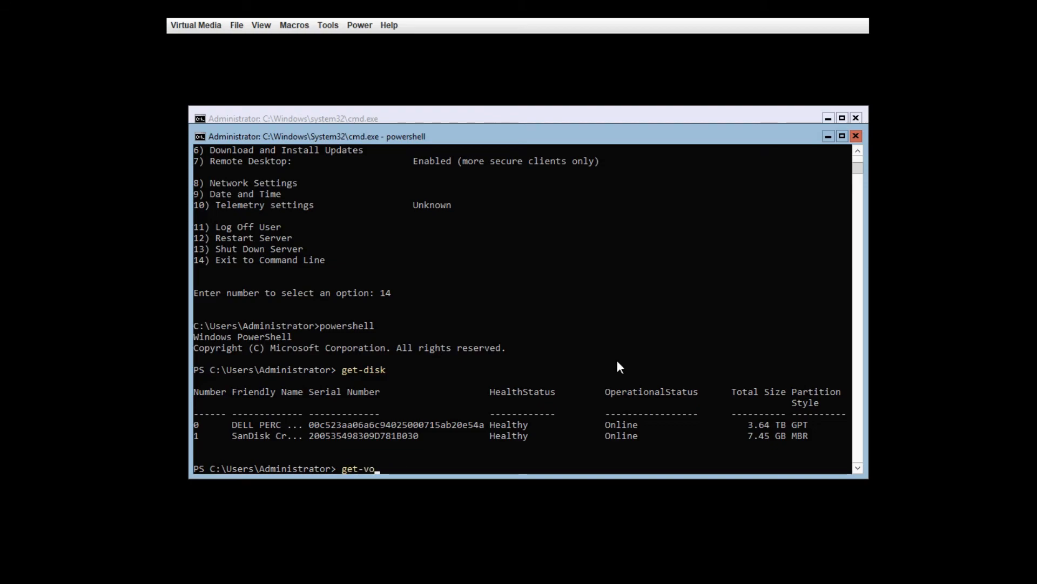
type("lume")
key("Return")
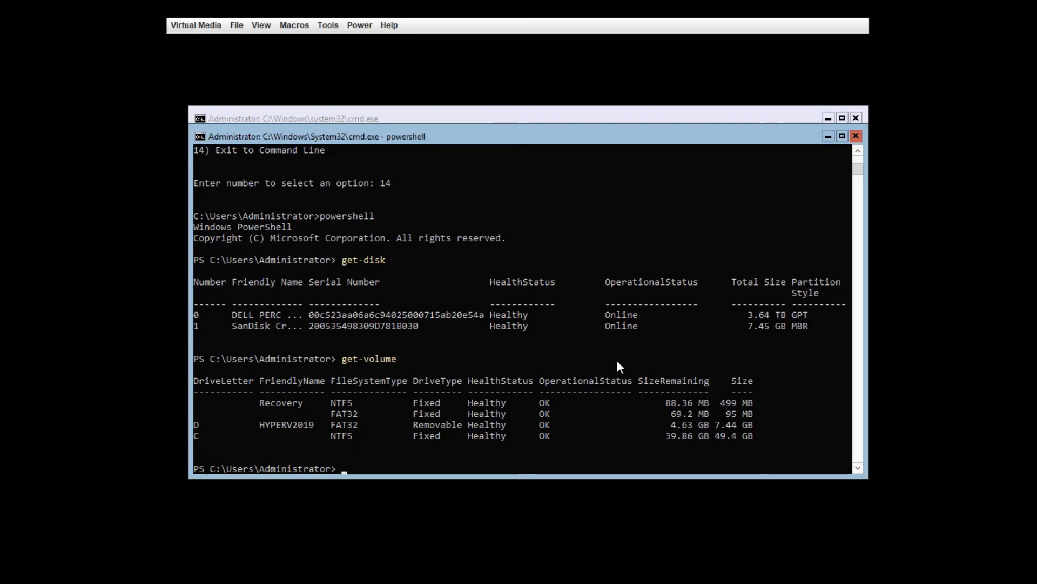
type("new-partition")
key("Tab")
Step: Run New-Partition -DiskNumber 0 -UseMaximumSize -DriveLetter E to create the 3.59 TB partition
type("-Disk")
key("Tab")
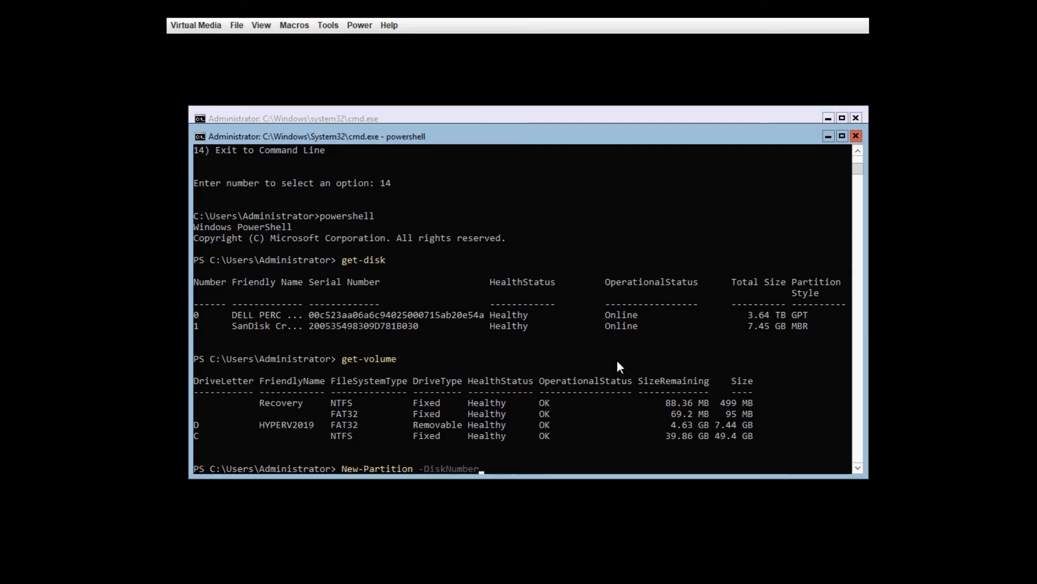
type("0 -UseMaximumSize")
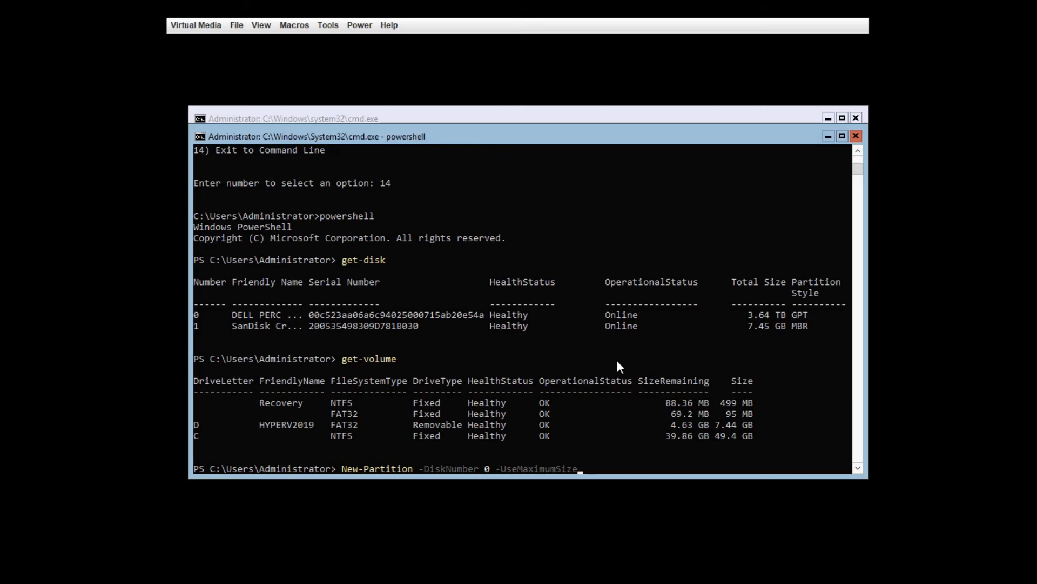
type(" -")
type("---------------------")
key("BackSpace")
key("BackSpace")
key("BackSpace")
key("BackSpace")
key("BackSpace")
key("BackSpace")
key("BackSpace")
key("BackSpace")
key("BackSpace")
key("BackSpace")
key("BackSpace")
type("Size")
key("Tab")
key("Tab")
key("Tab")
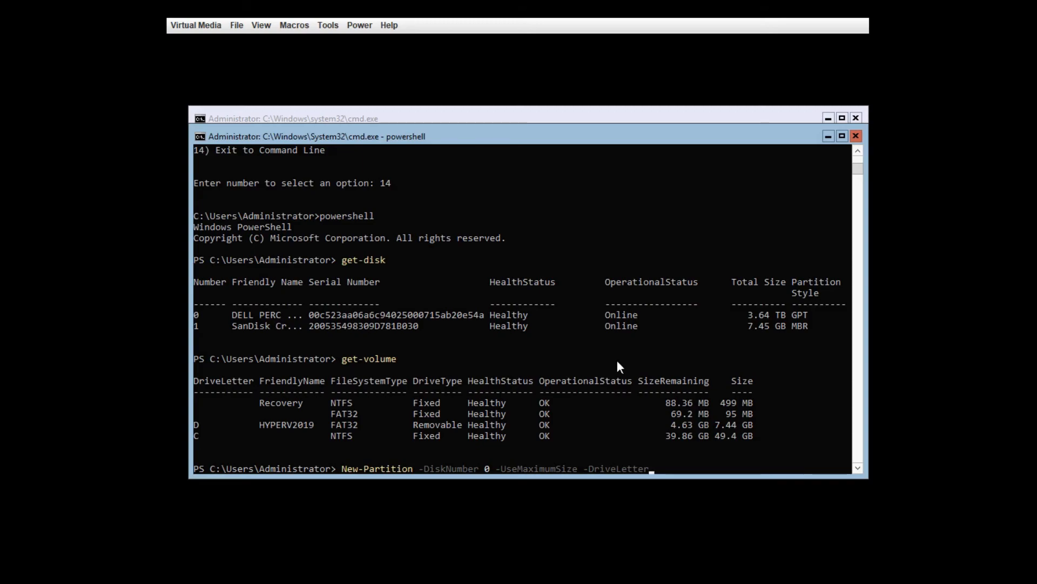
type("E -Alignment")
key("Tab")
key("Tab")
key("Tab")
key("Tab")
key("BackSpace")
key("BackSpace")
key("BackSpace")
key("BackSpace")
key("BackSpace")
key("BackSpace")
key("BackSpace")
key("Return")
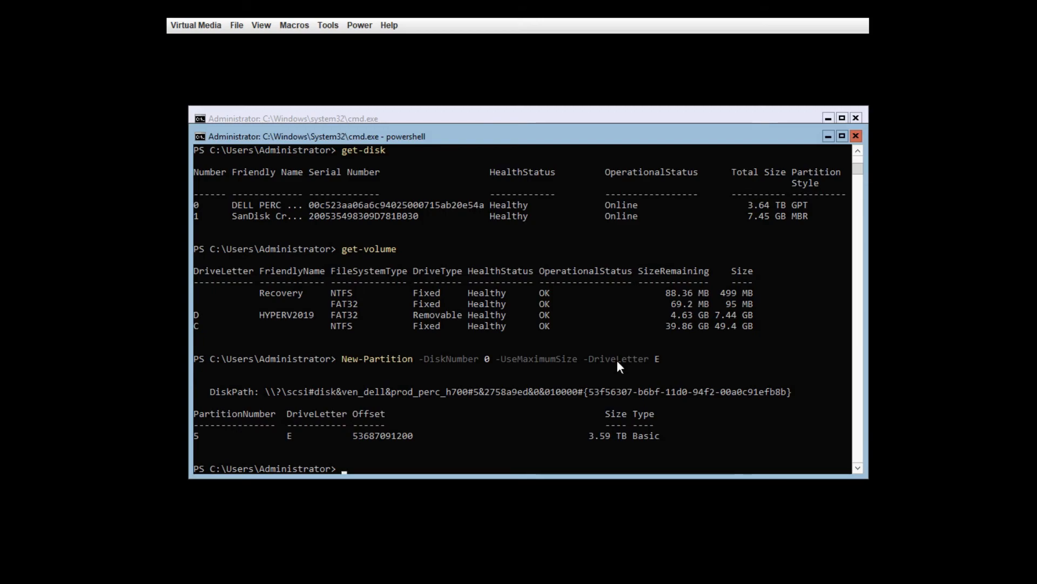
Step: Build a Format-Volume command for drive E with the NTFS file system
type("format-volume")
key("Tab")
type("-dr")
key("Tab")
type("E")
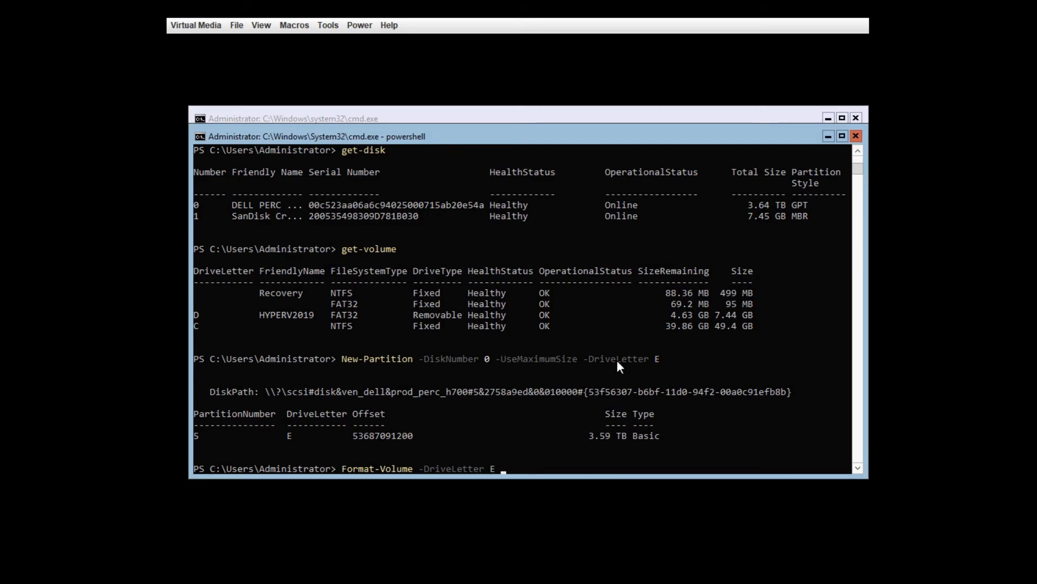
type(" -f")
key("Tab")
type("n")
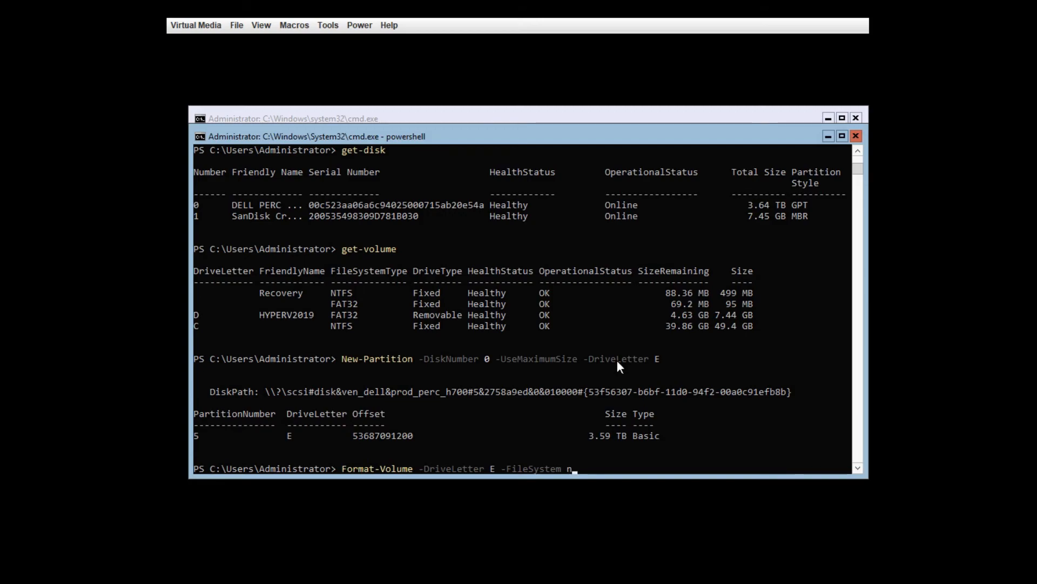
type("tfs -Alloca")
key("Tab")
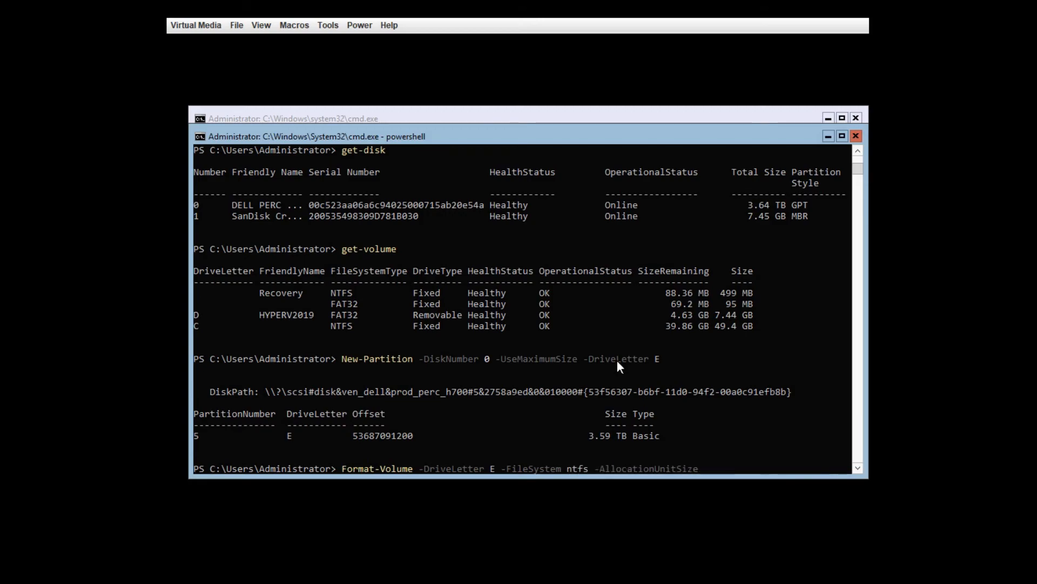
Step: Set the volume label to 'data', run the format, and confirm E with get-volume
key("BackSpace")
key("BackSpace")
key("BackSpace")
key("BackSpace")
key("BackSpace")
key("BackSpace")
key("BackSpace")
key("BackSpace")
key("BackSpace")
key("BackSpace")
key("BackSpace")
key("BackSpace")
key("BackSpace")
key("BackSpace")
key("BackSpace")
key("BackSpace")
key("BackSpace")
type("n")
key("Tab")
type("data")
key("Return")
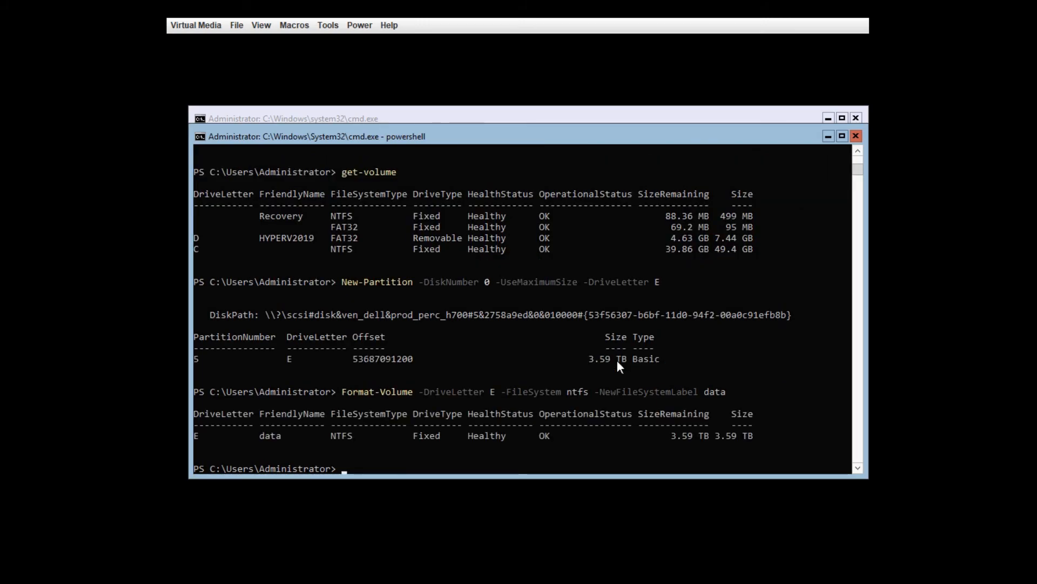
type("get-volume")
key("Return")
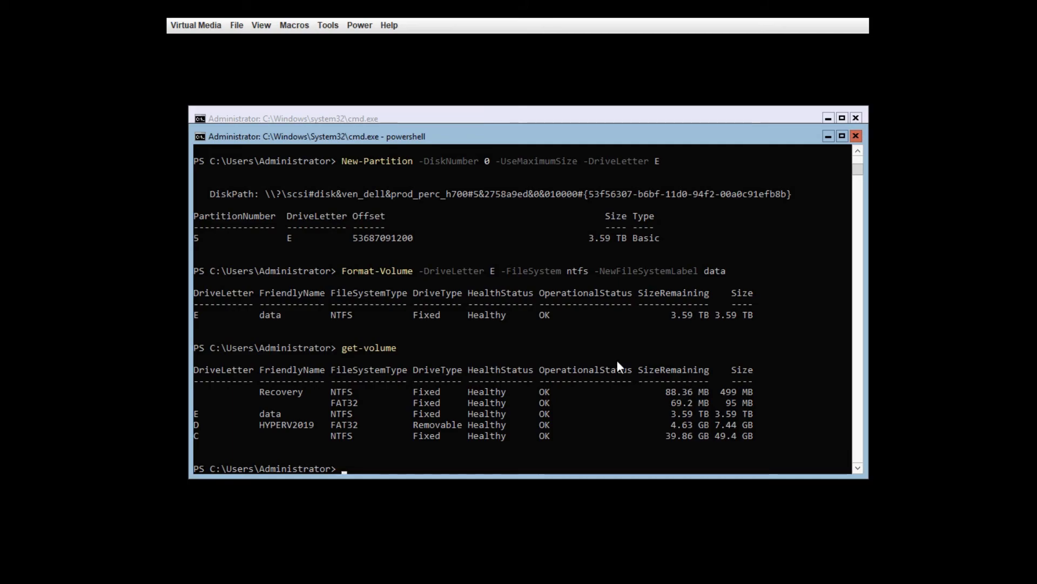
Step: Change the PowerShell location to E:\ with Set-Location -Path e:\
type("cd")
key("BackSpace")
key("BackSpace")
key("BackSpace")
key("BackSpace")
type("set-loccccccccccccc")
key("BackSpace")
key("BackSpace")
key("BackSpace")
key("BackSpace")
key("BackSpace")
key("BackSpace")
key("BackSpace")
key("BackSpace")
key("BackSpace")
key("BackSpace")
key("BackSpace")
key("BackSpace")
key("Tab")
key("Tab")
key("BackSpace")
key("BackSpace")
key("BackSpace")
key("BackSpace")
type("t")
key("Tab")
type("-Path e:\\")
key("Return")
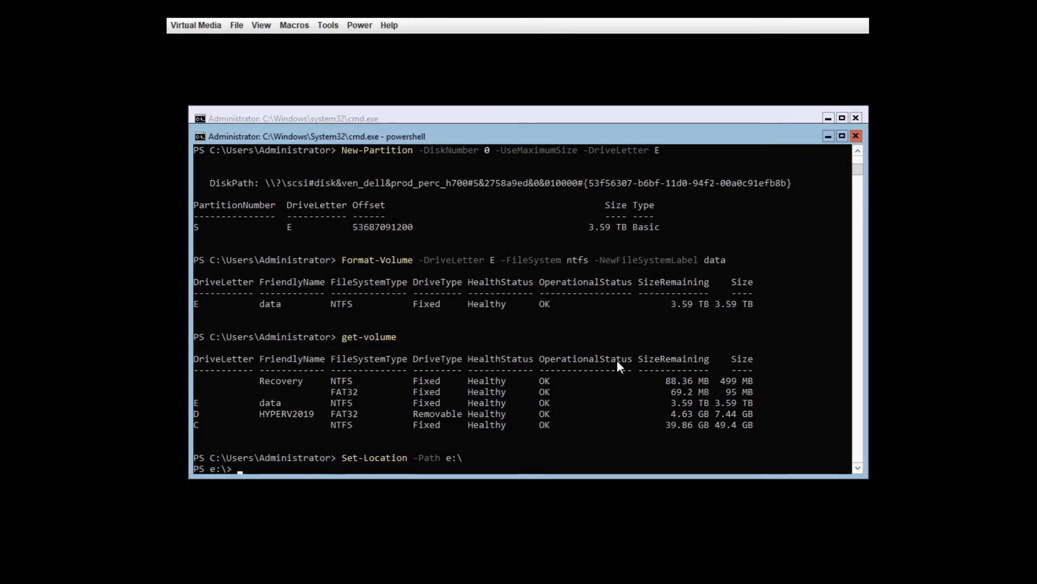
Step: Create the VMs and VHDs directories on drive E with New-Item -Type Directory
type("New-Item -p")
key("Tab")
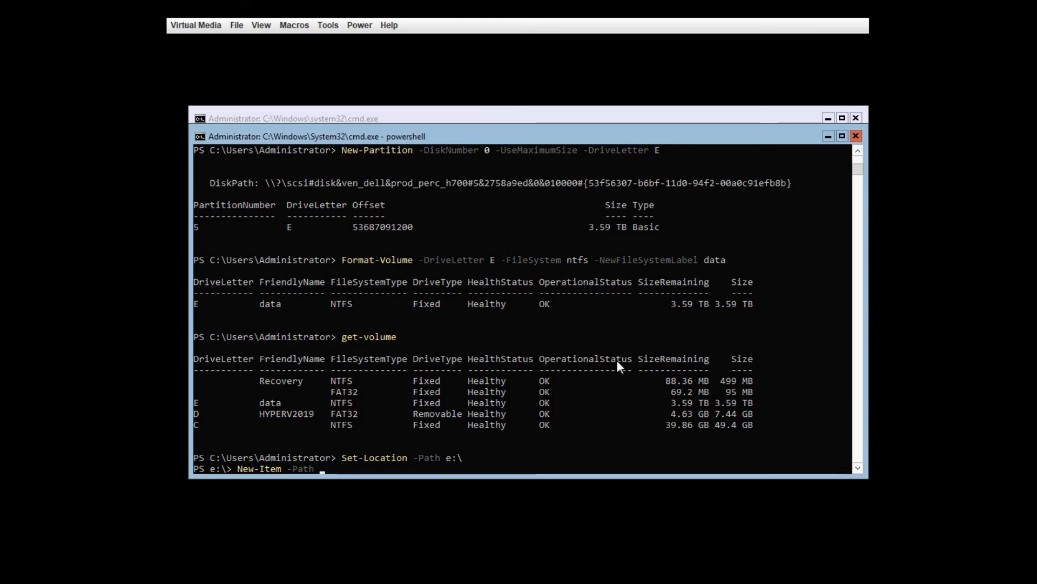
type("VMs")
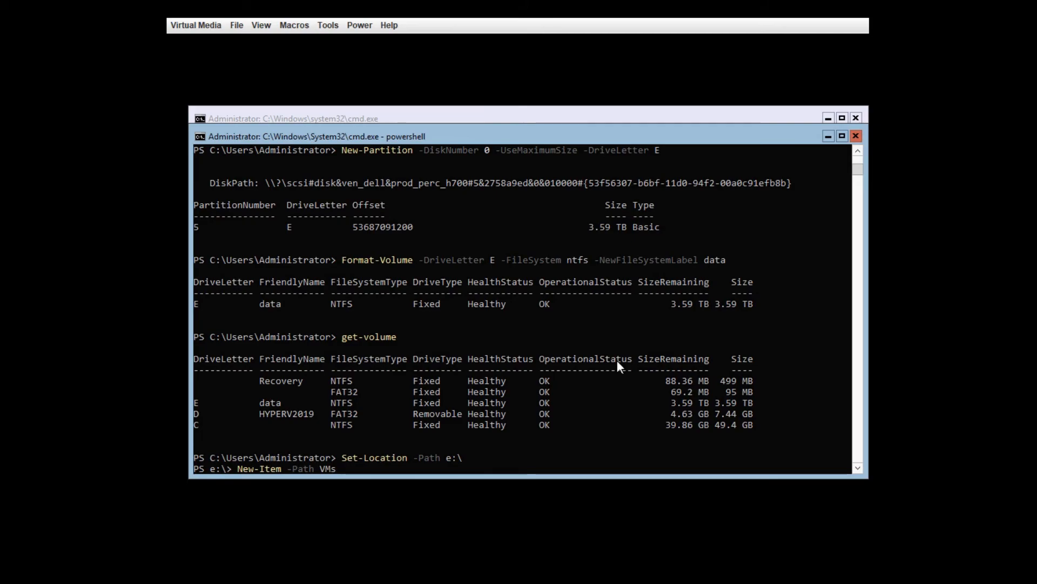
type(" -Type d")
type("dddddddddddddddddddddd")
key("BackSpace")
key("BackSpace")
key("BackSpace")
key("BackSpace")
key("BackSpace")
key("BackSpace")
key("BackSpace")
key("BackSpace")
key("BackSpace")
key("BackSpace")
key("BackSpace")
key("BackSpace")
key("BackSpace")
key("BackSpace")
key("BackSpace")
key("BackSpace")
key("BackSpace")
key("BackSpace")
key("BackSpace")
key("BackSpace")
key("BackSpace")
key("BackSpace")
key("BackSpace")
type("Directory")
key("Return")
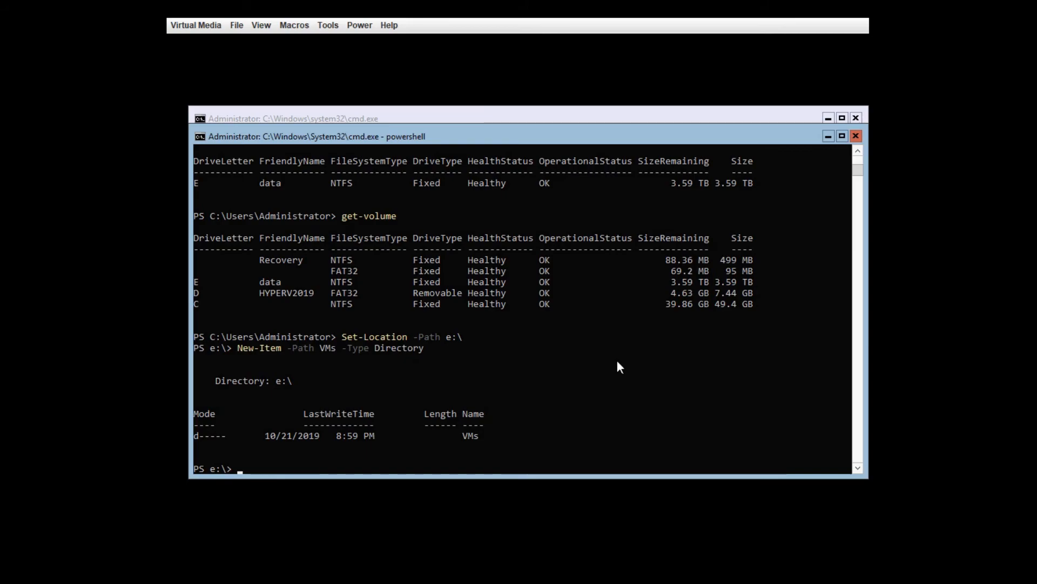
key("Up")
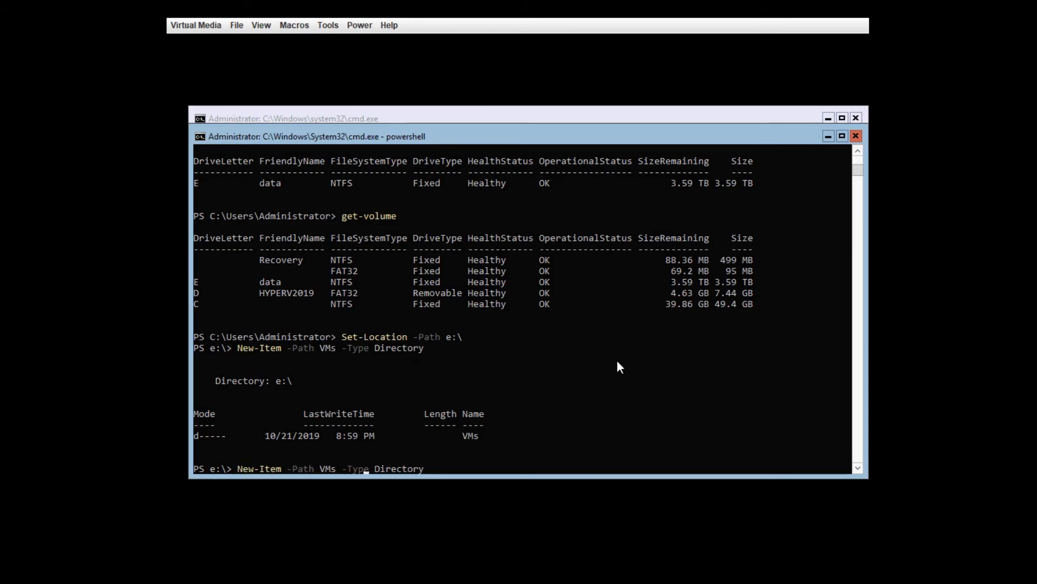
key("Left")
key("Left")
key("BackSpace")
key("BackSpace")
key("BackSpace")
type("VHDs")
key("Return")
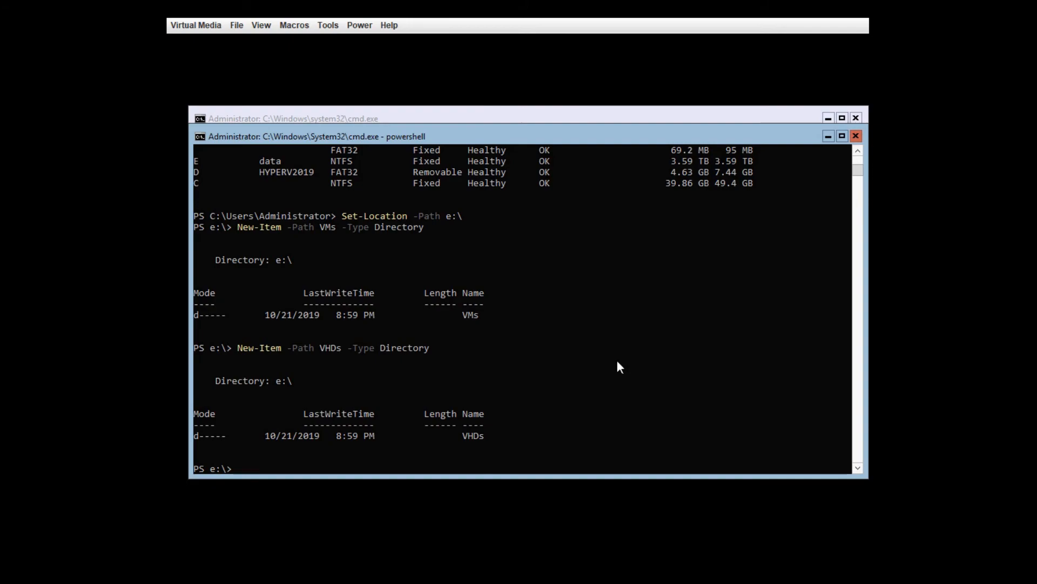
Step: Create the ISOs directory and list drive E's folders with get-childitem
key("Up")
key("ctrl+Left")
key("Left")
key("BackSpace")
key("BackSpace")
key("BackSpace")
key("BackSpace")
type("ISOs")
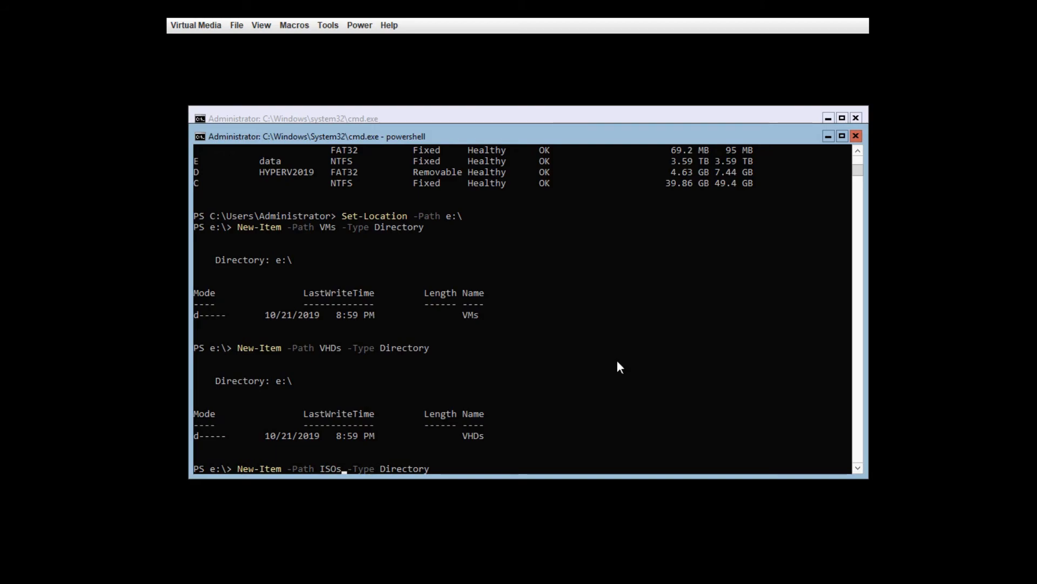
key("Return")
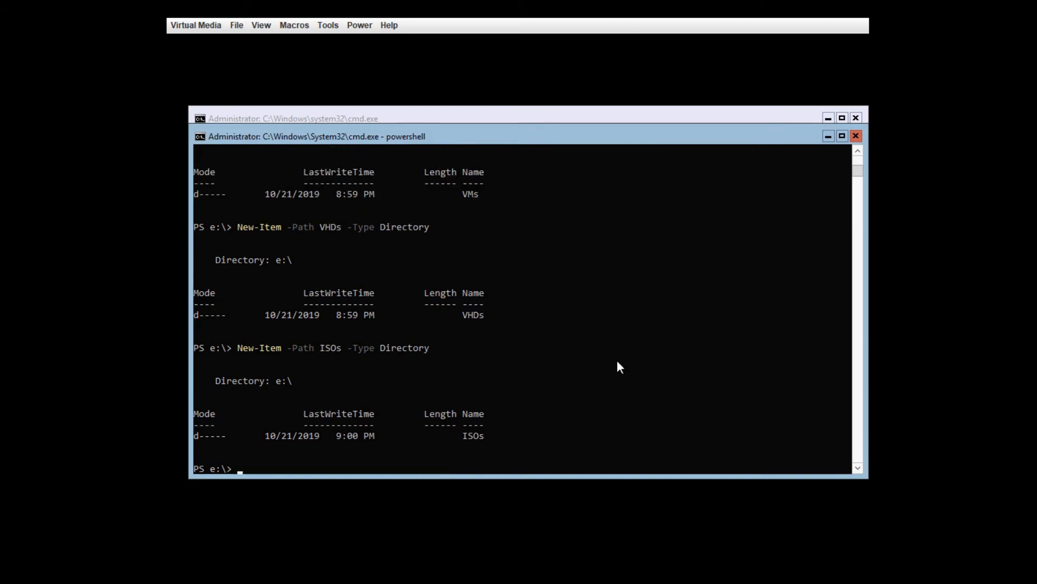
type("et-childte")
key("BackSpace")
key("BackSpace")
type("item")
key("Return")
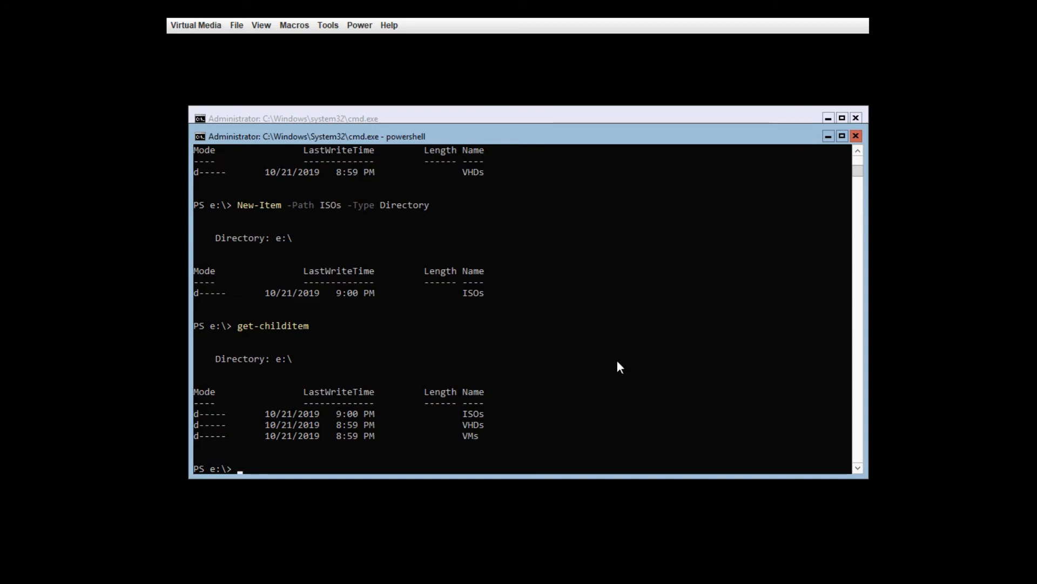
Step: Exit PowerShell to the command prompt and enter the sconfig command
type("eeeeeeeeeeeeeeeeeeeeeeeeeeeeeeeeeexi")
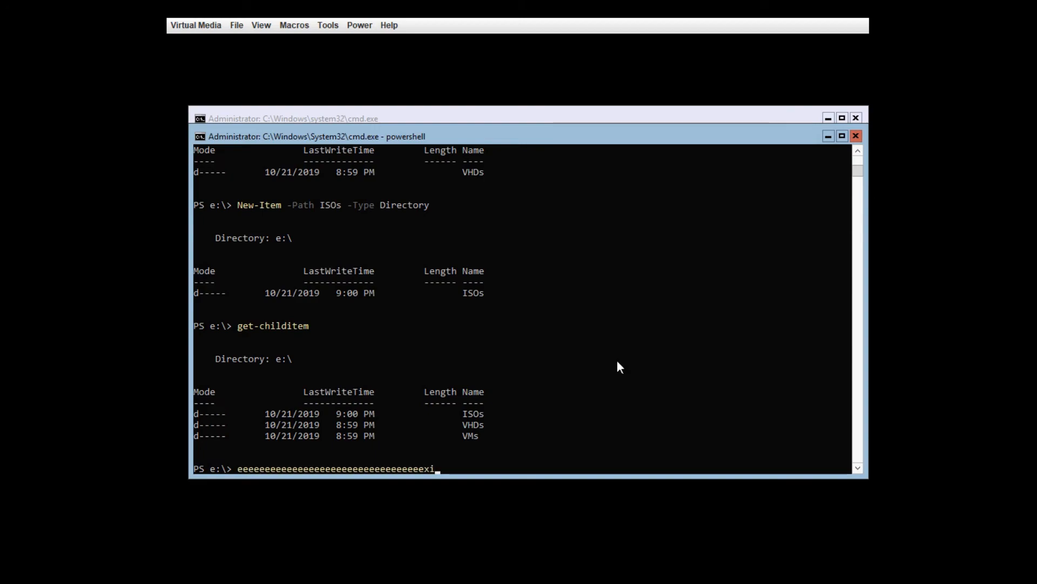
key("BackSpace")
key("BackSpace")
key("BackSpace")
key("BackSpace")
key("BackSpace")
key("BackSpace")
key("BackSpace")
key("BackSpace")
key("BackSpace")
key("BackSpace")
key("BackSpace")
key("BackSpace")
key("BackSpace")
key("BackSpace")
key("BackSpace")
key("BackSpace")
key("BackSpace")
key("BackSpace")
key("BackSpace")
key("BackSpace")
key("BackSpace")
key("BackSpace")
key("BackSpace")
key("BackSpace")
key("BackSpace")
key("BackSpace")
key("BackSpace")
key("BackSpace")
key("BackSpace")
key("BackSpace")
key("BackSpace")
key("BackSpace")
key("BackSpace")
key("BackSpace")
key("BackSpace")
key("BackSpace")
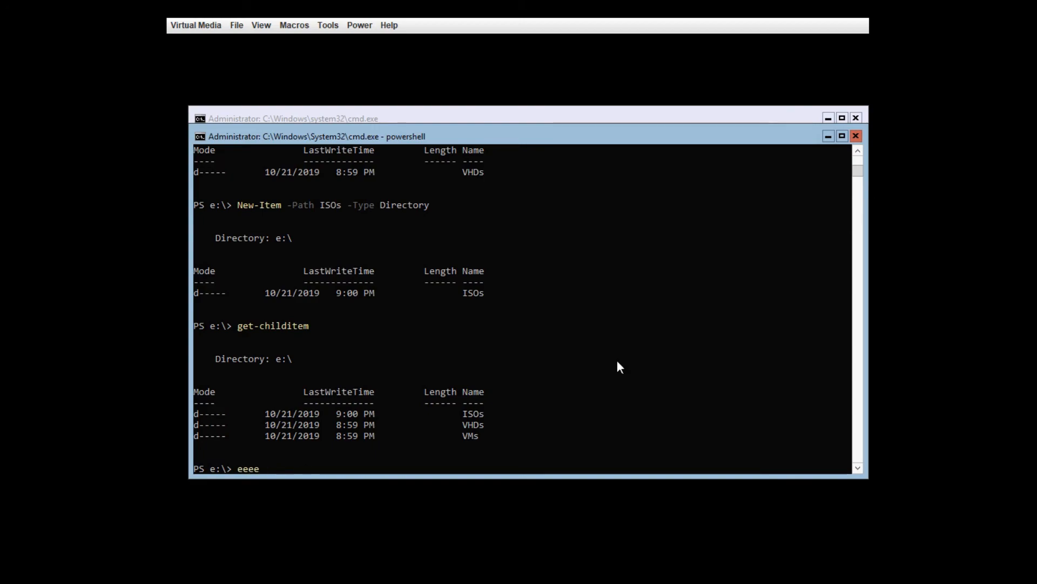
type("exit")
key("Return")
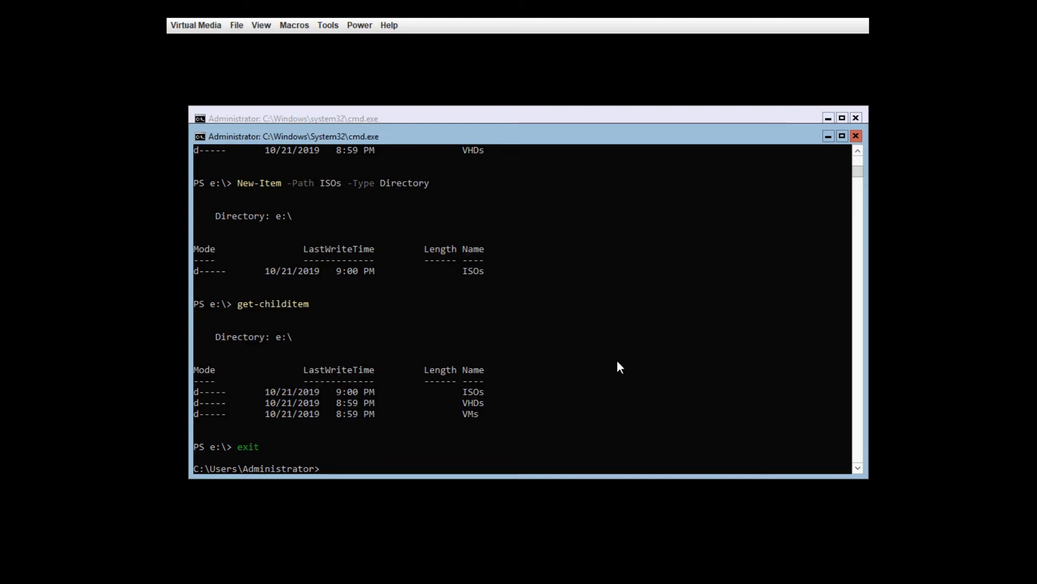
type("sconfig")
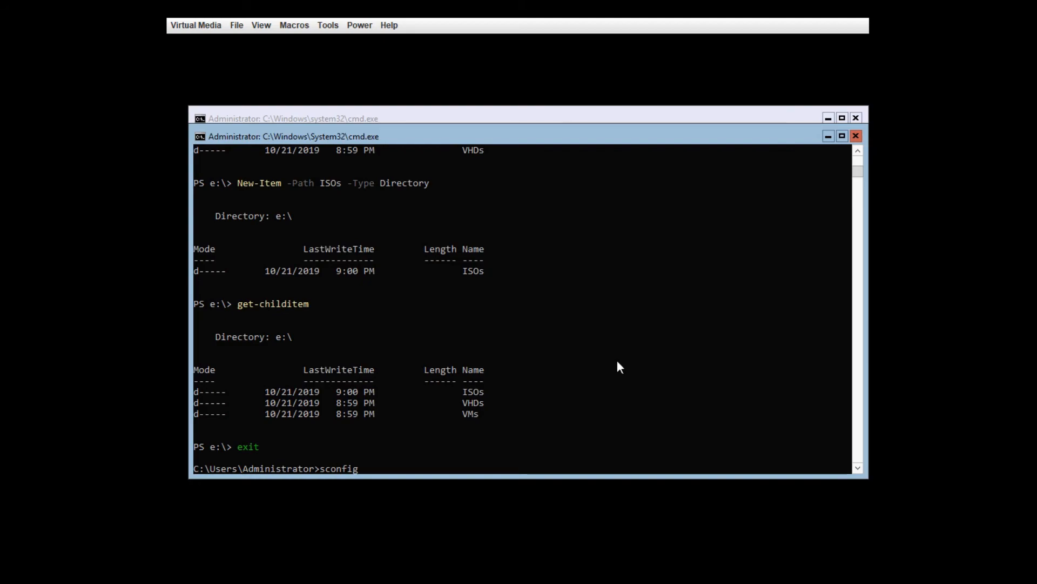
Step: Join HYPERVHOST to domain ejslab.com with the domain admin account and password, keeping its name
key("Return")
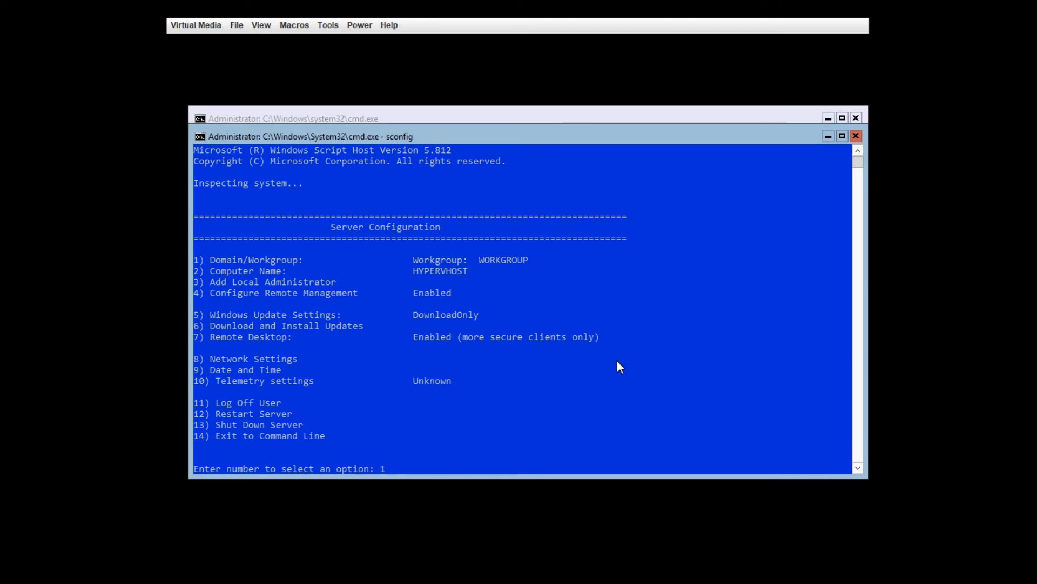
key("Return")
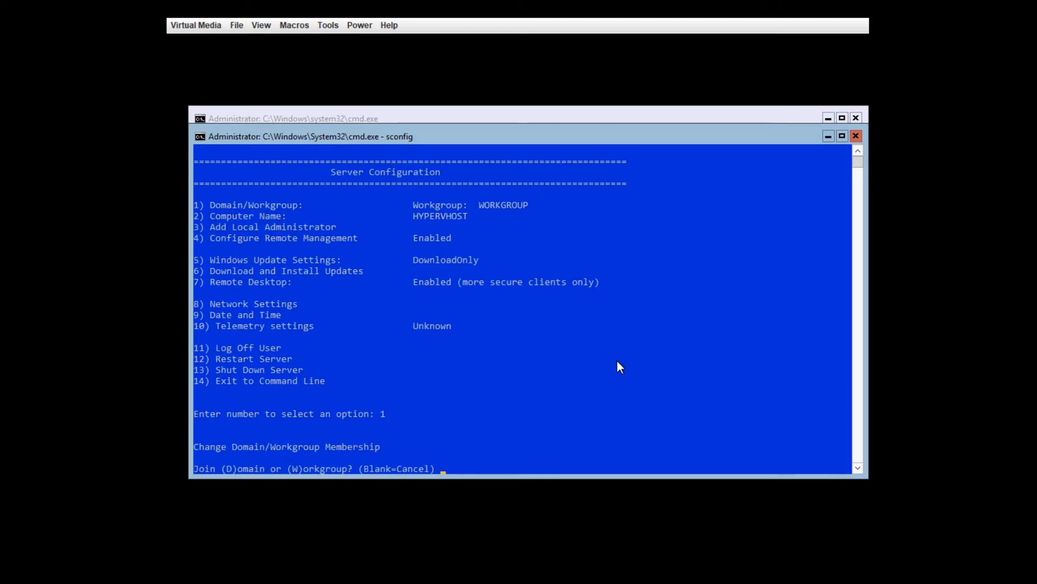
type("D")
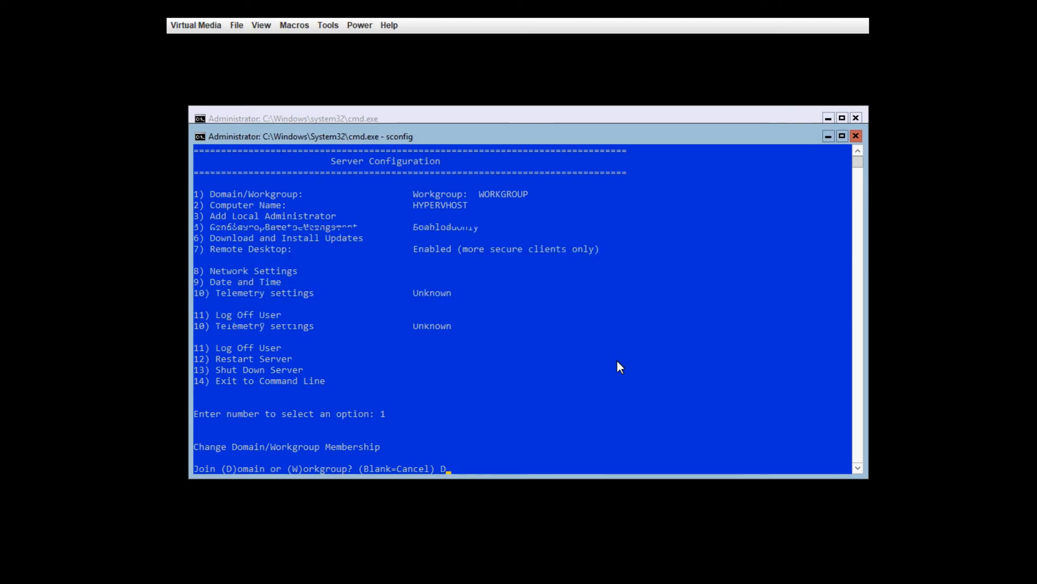
key("Return")
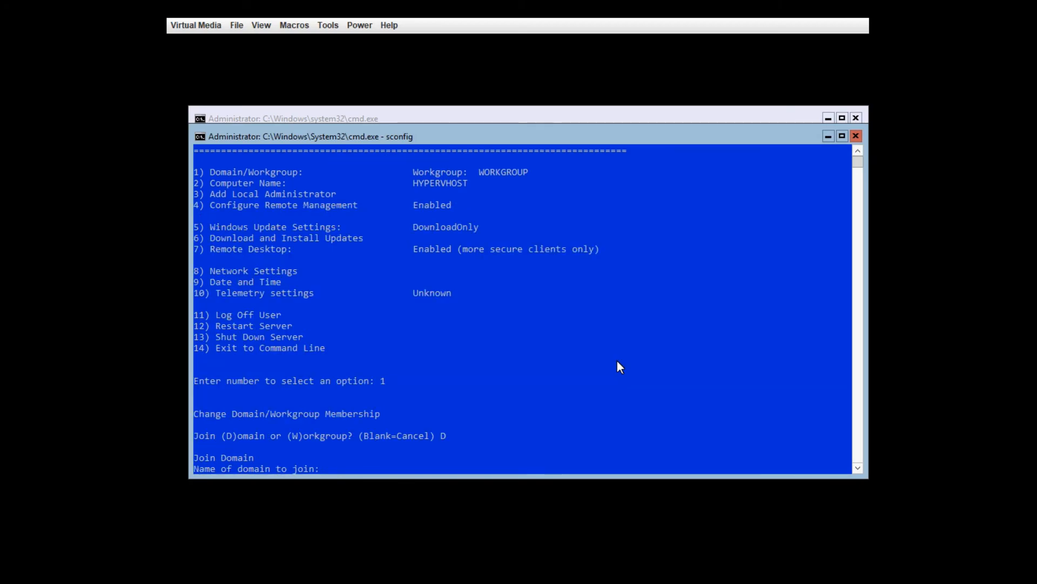
type("ejslab.com")
key("Return")
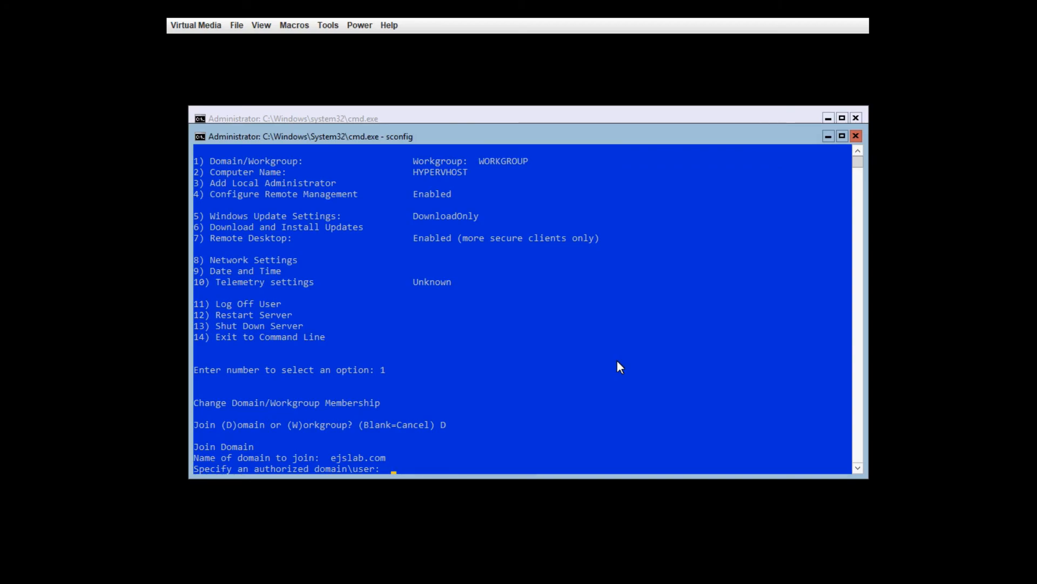
type("ejslab\\eddieadmin")
key("Return")
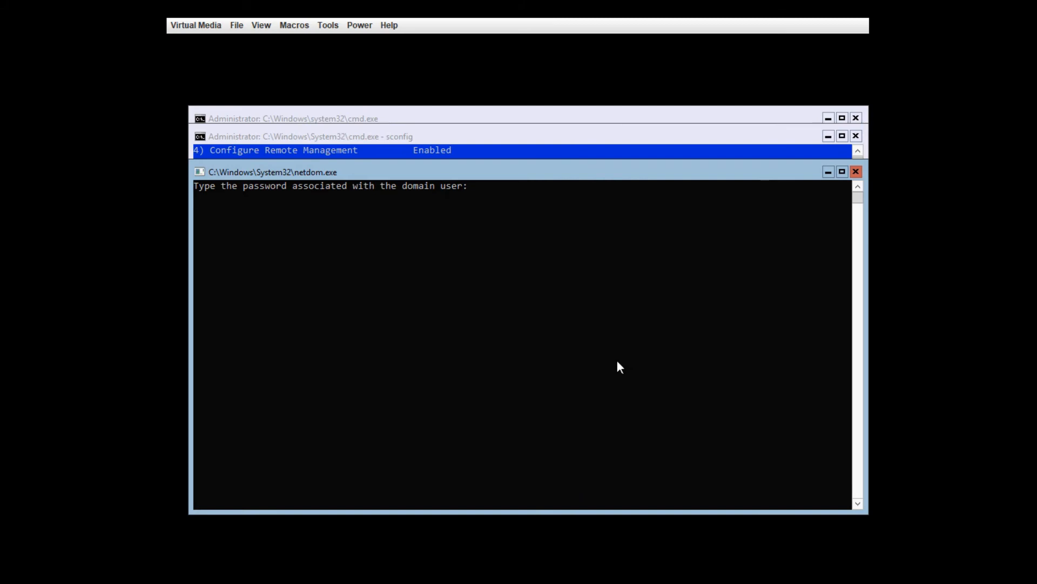
key("Return")
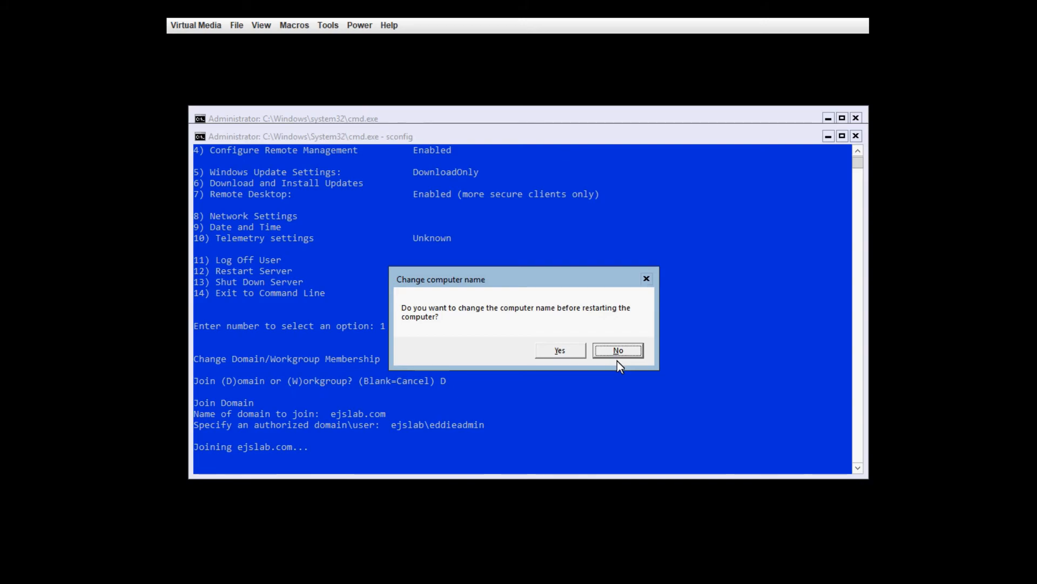
key("Return")
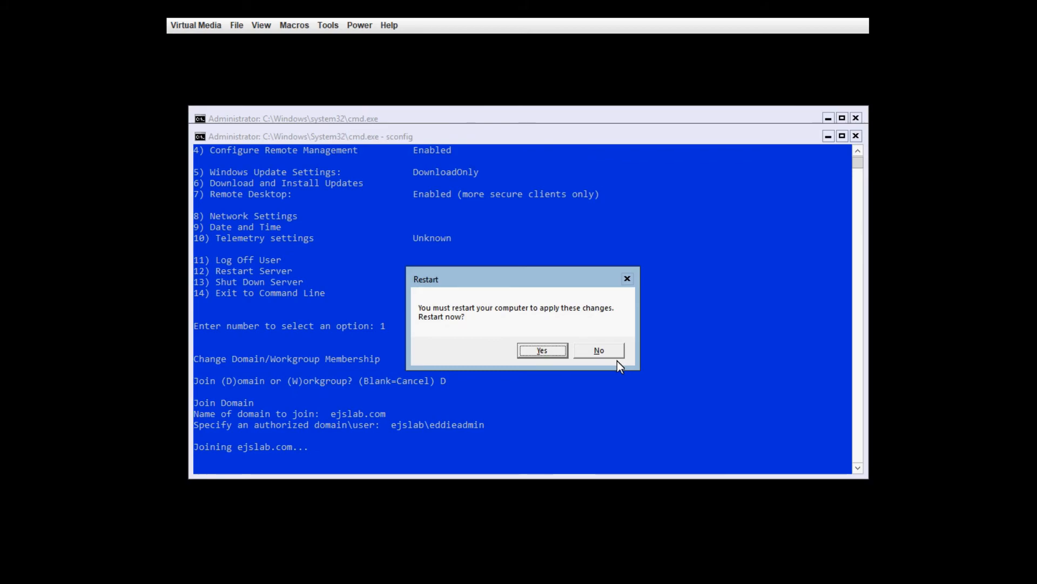
Step: Confirm the restart, then send Ctrl-Alt-Del from the Macros menu
key("n")
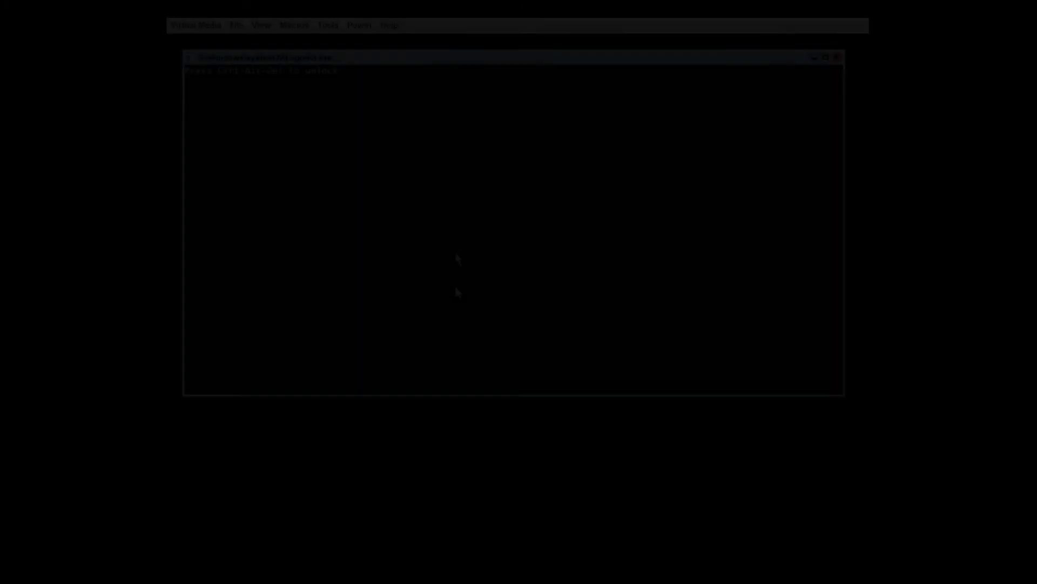
left_click(290, 25)
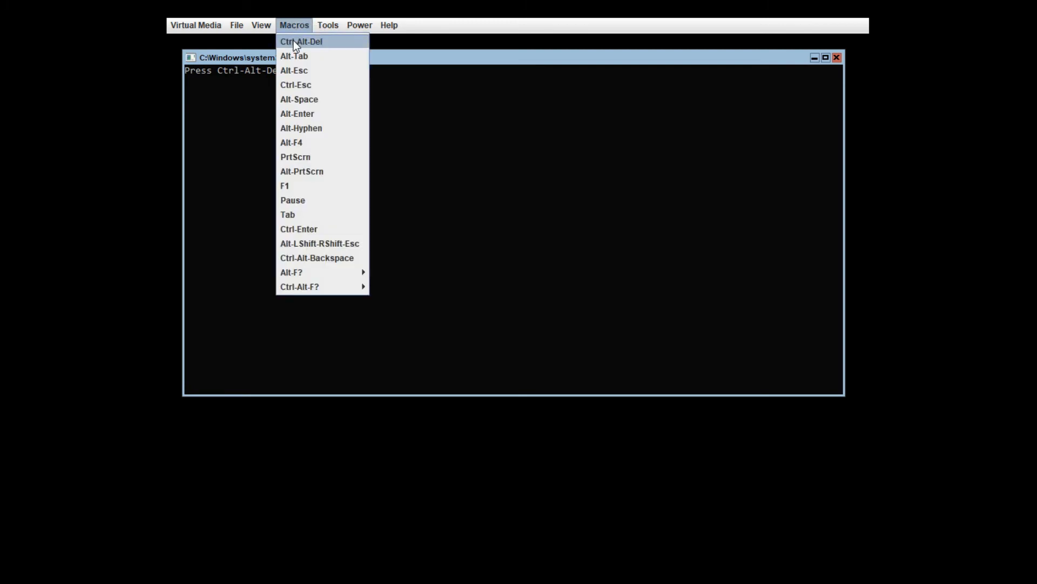
left_click(295, 42)
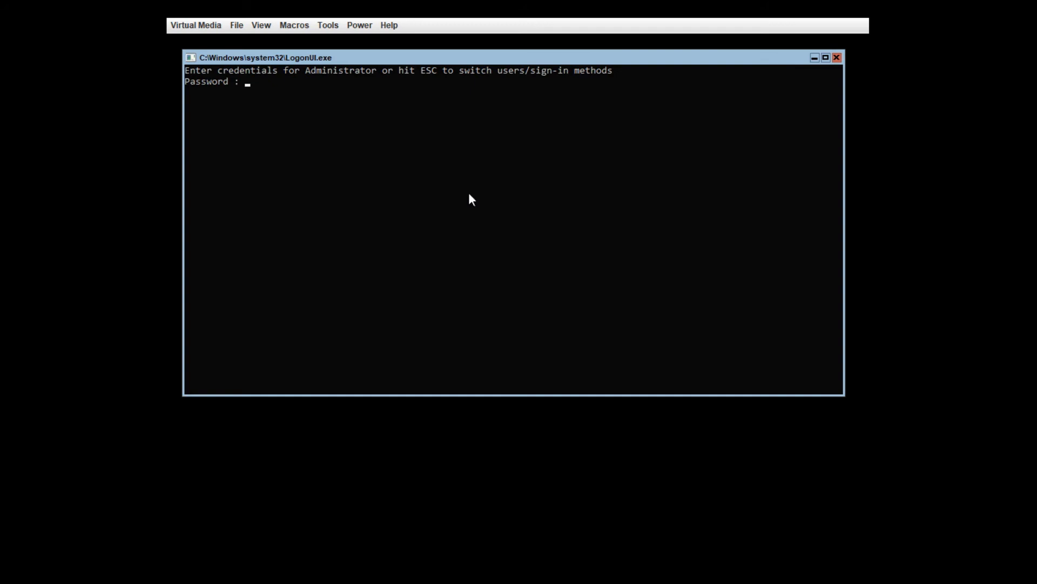
Step: Choose Other user and sign in with the EJSLAB domain account name and password
key("Escape")
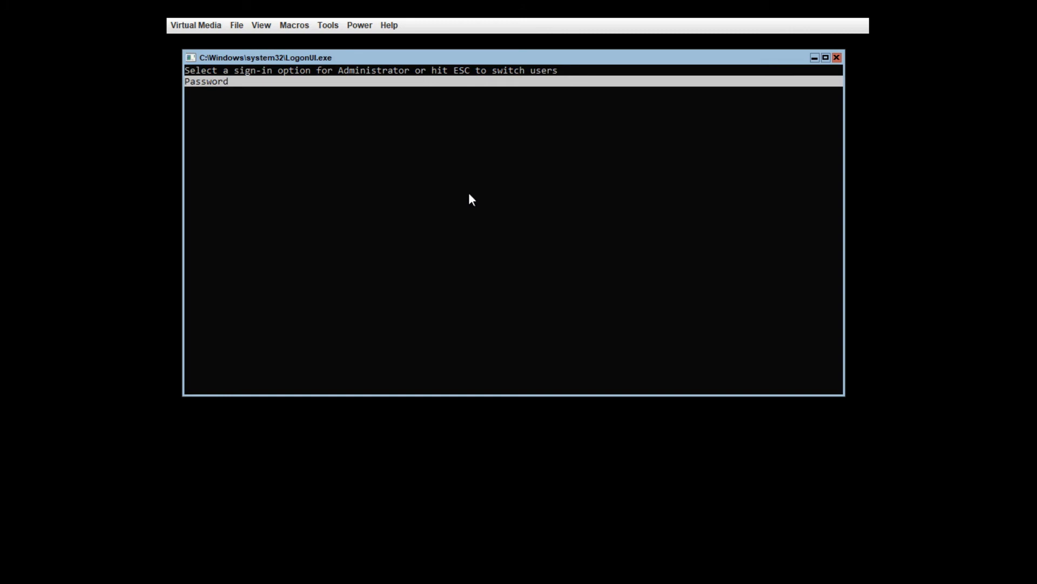
key("Escape")
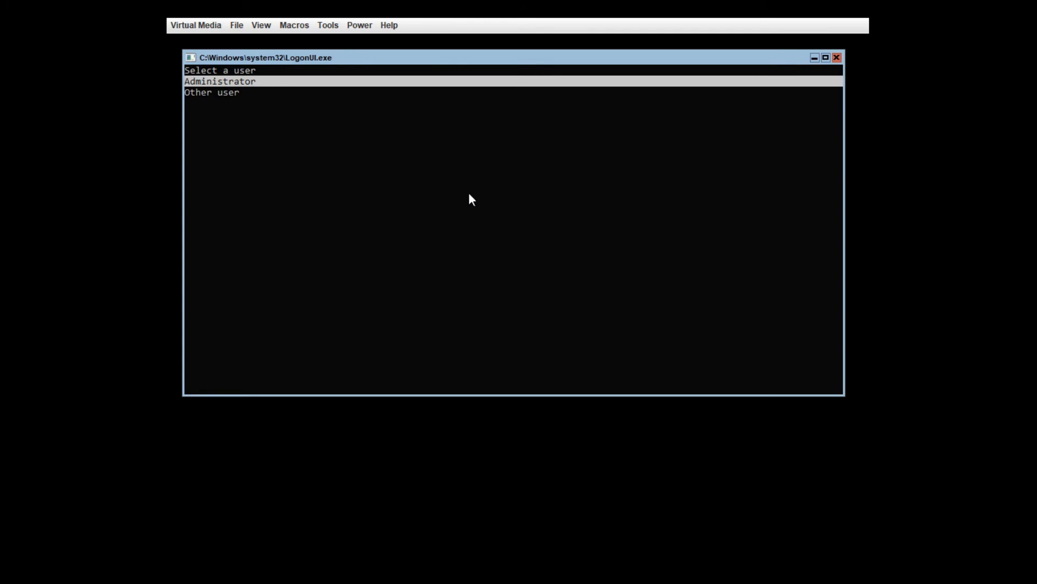
key("Down")
key("Return")
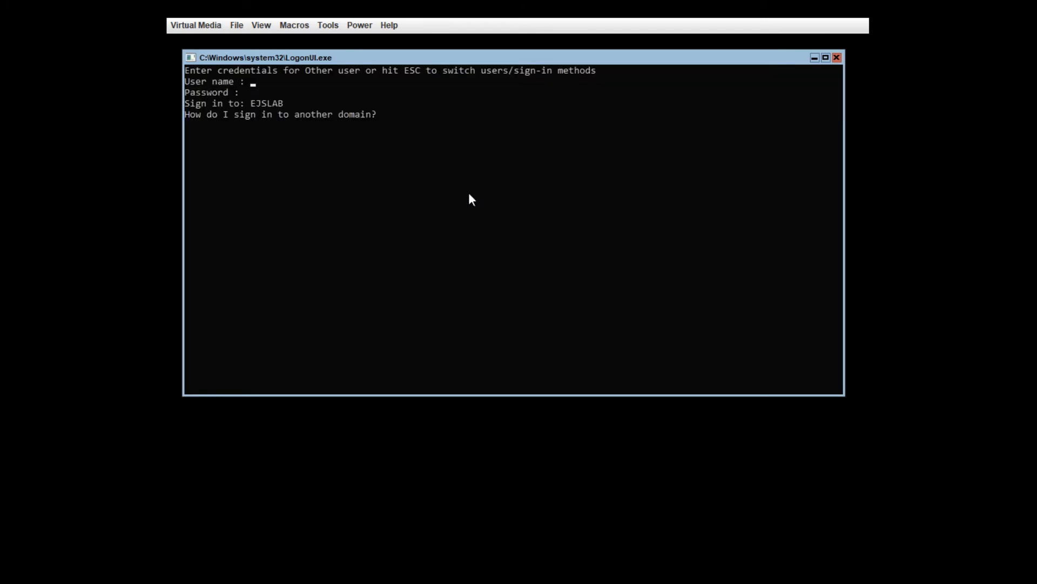
type("eddieadmin")
key("Return")
type("**********")
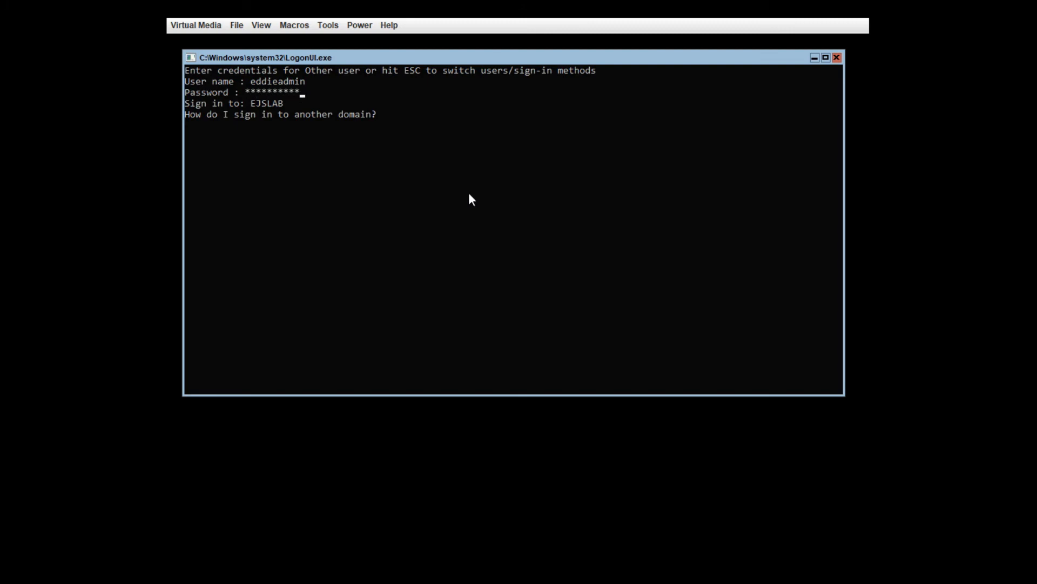
key("Return")
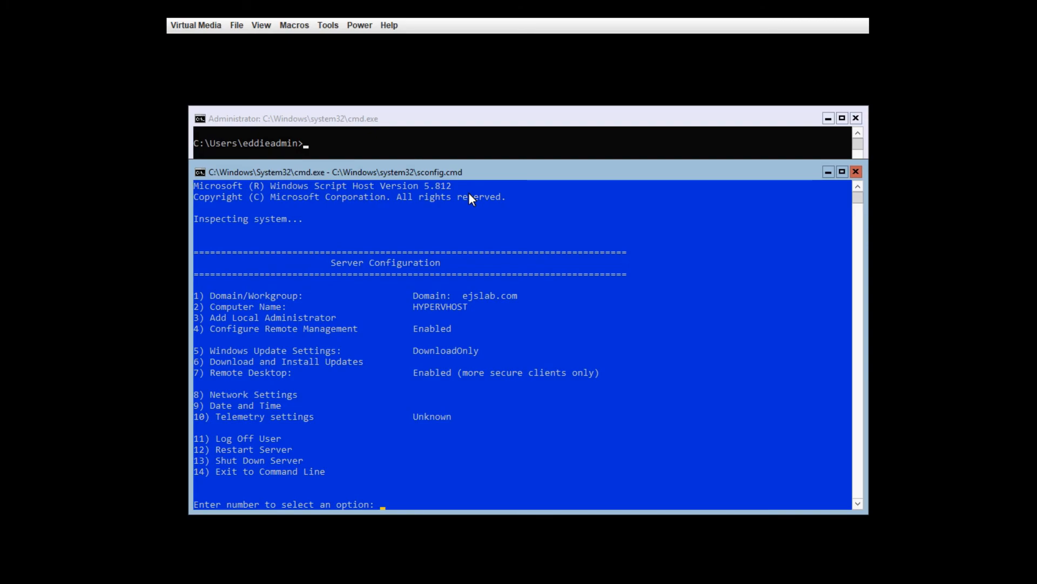
Step: Enable ping responses via Remote Management (4, then 3) and return to sconfig's main menu
type("4")
key("Return")
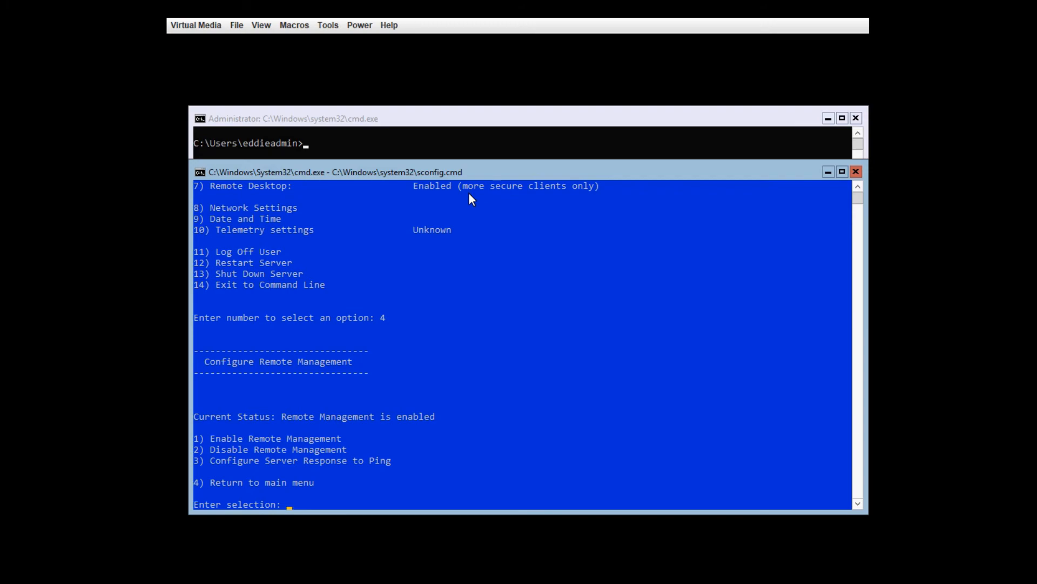
type("3")
key("Return")
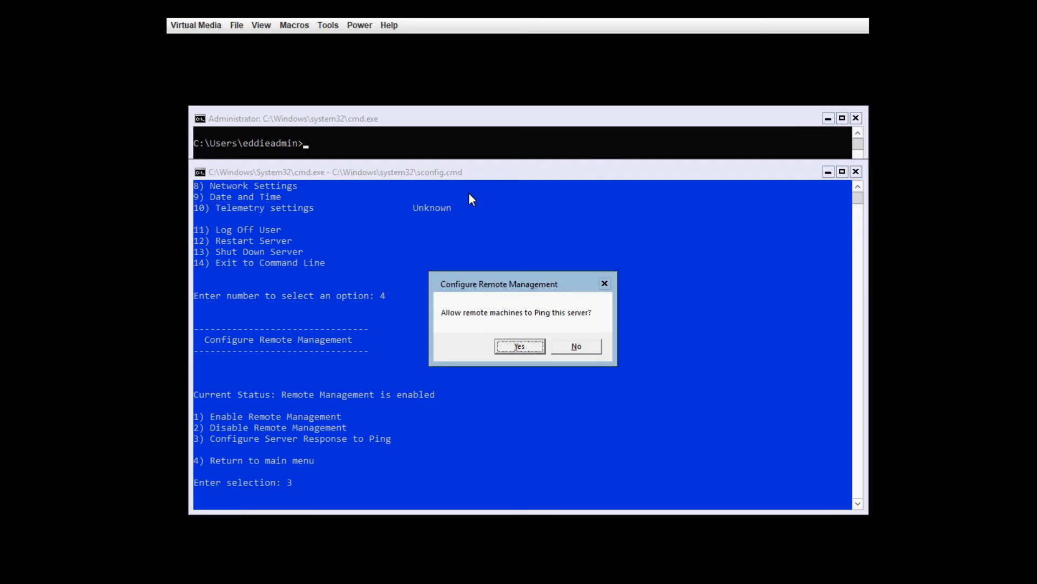
key("Return")
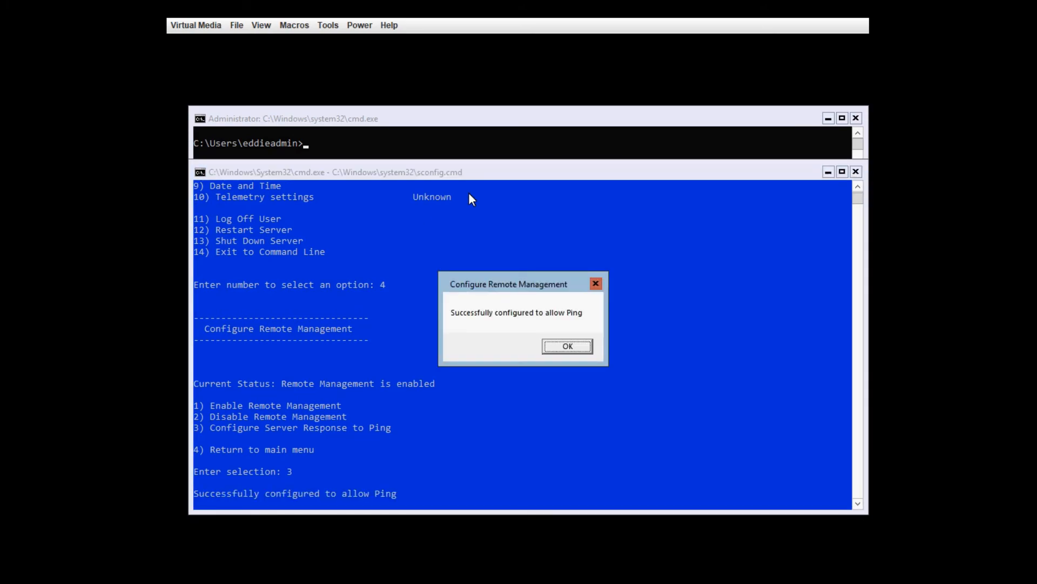
key("Return")
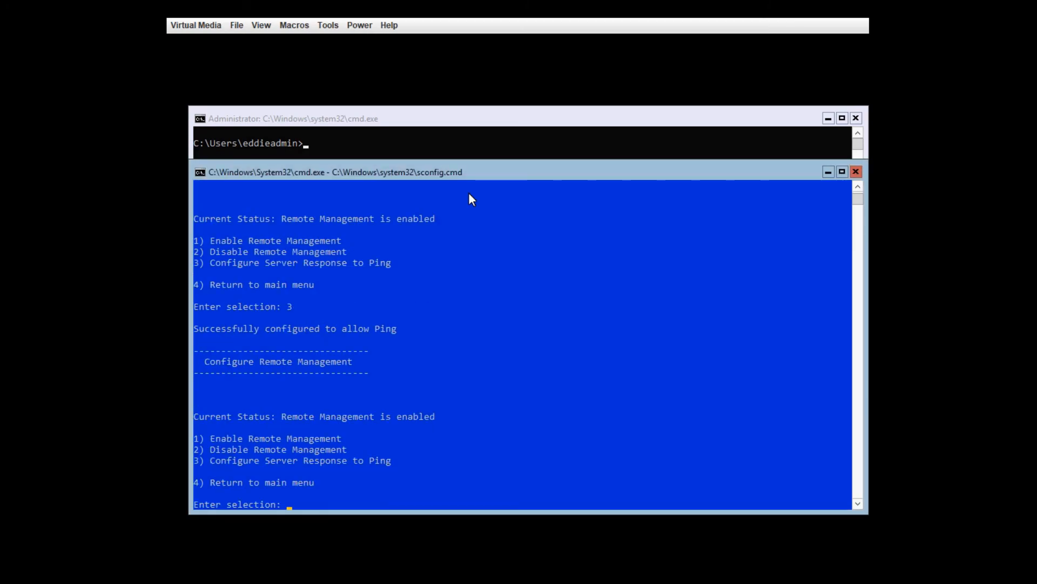
type("4")
key("Return")
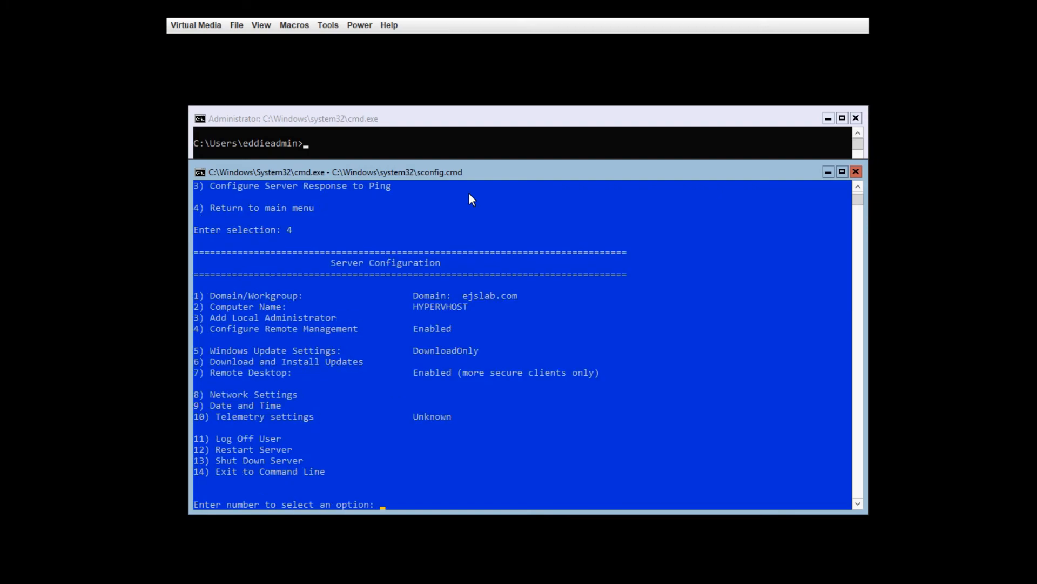
Step: Exit sconfig with option 14 and ping testdc and testclient
type("14")
key("Return")
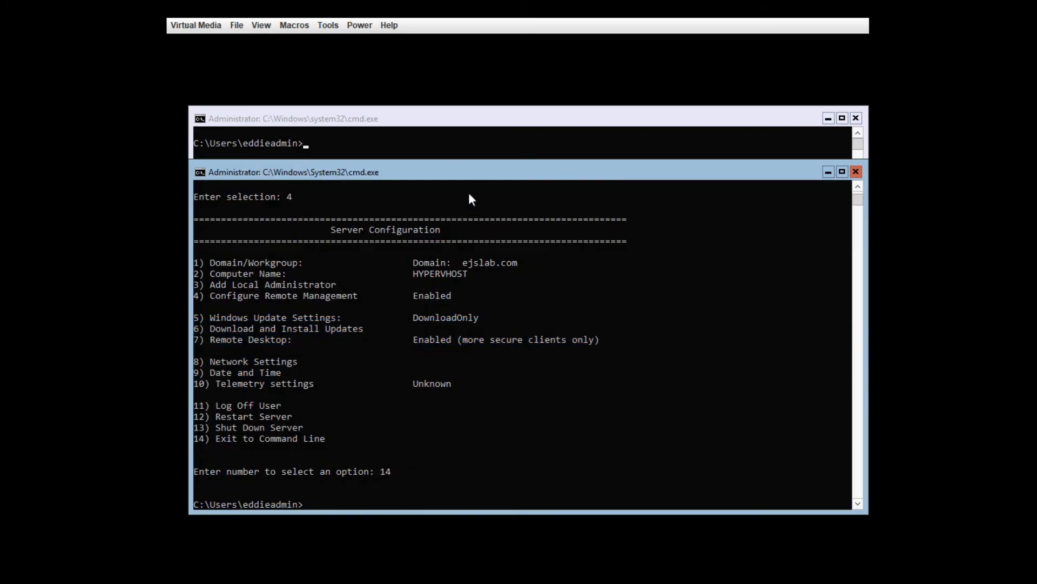
type("ping testdc")
key("Return")
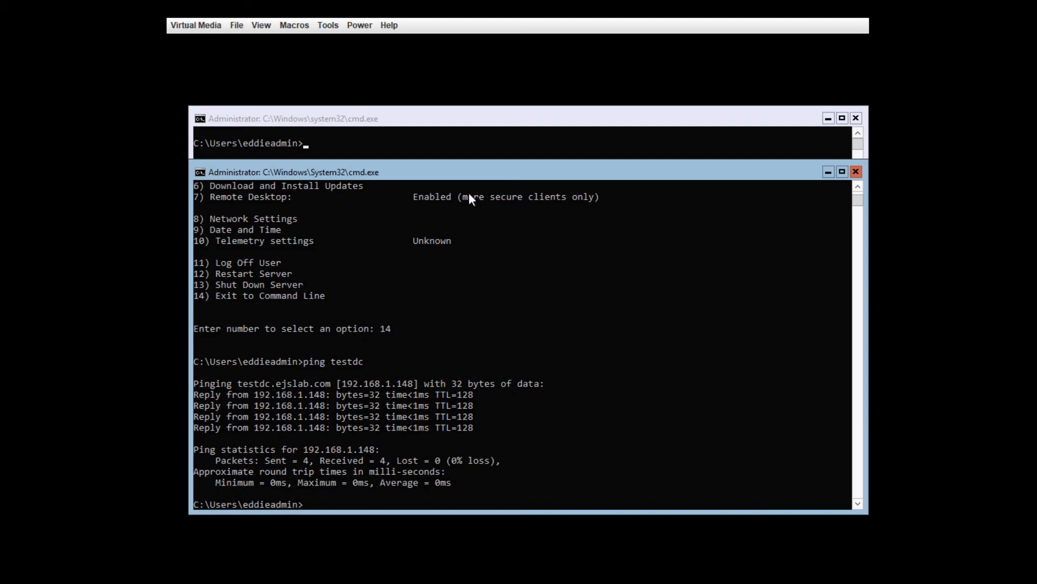
type("ping testclient")
key("Return")
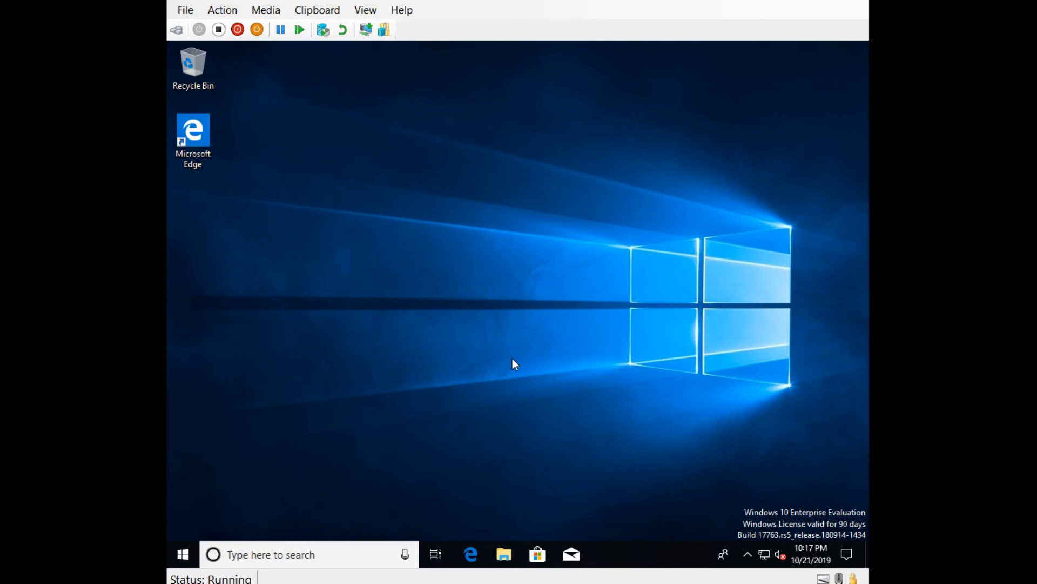
Step: Launch Windows PowerShell from the Start menu and ping hypervhost at 192.168.1.99 with 0% loss
right_click(184, 557)
left_click(286, 351)
left_click(412, 273)
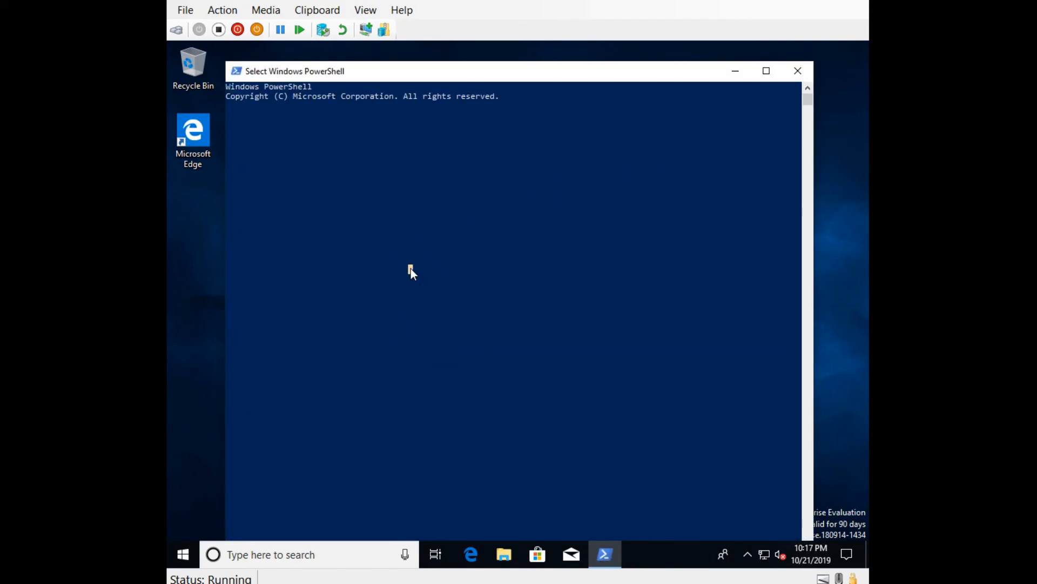
key("Escape")
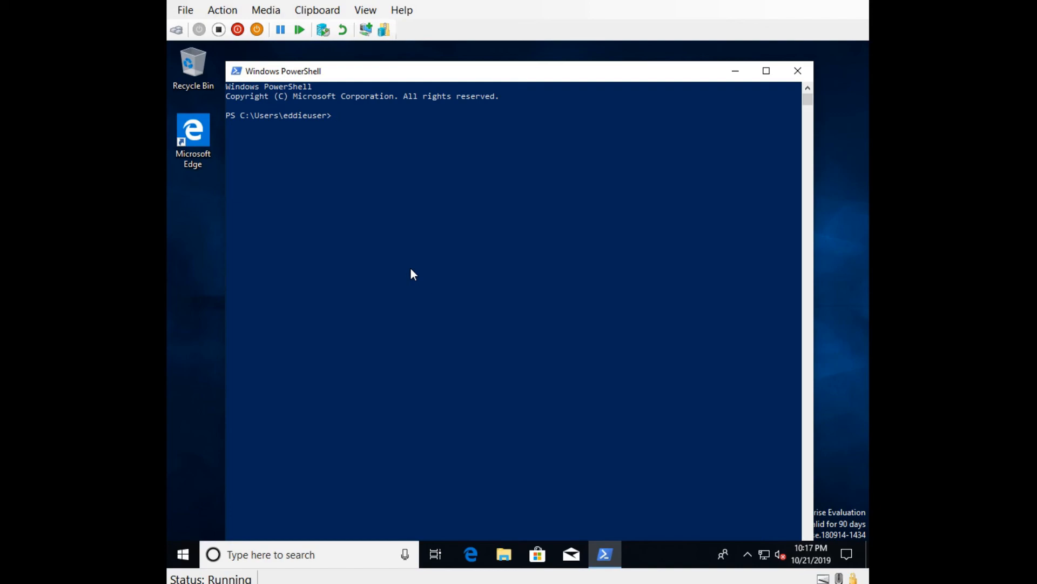
type("ping hypervhost")
key("Return")
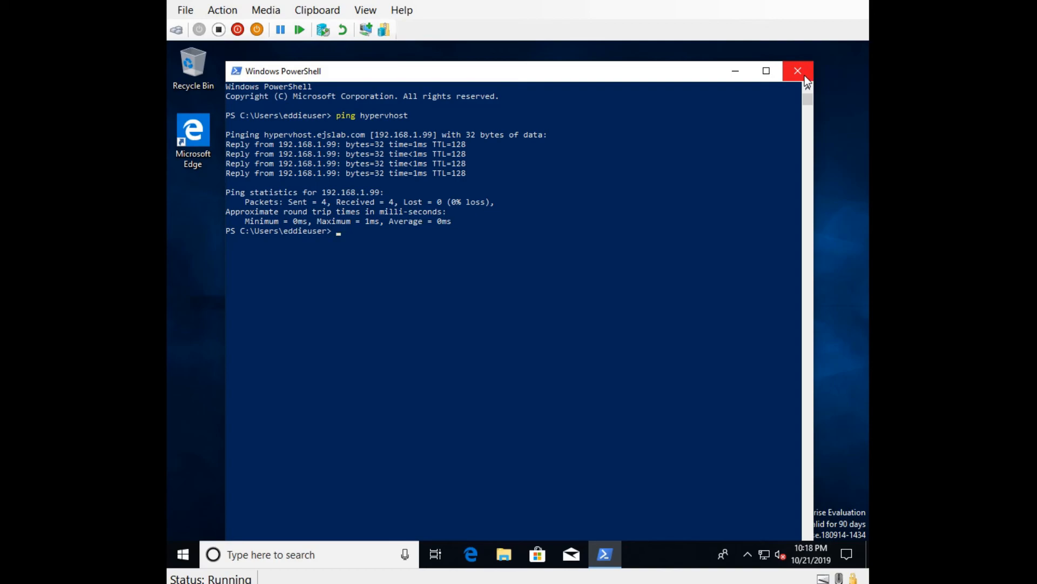
Step: Open Control Panel in Large icons view, then Programs and Features' Turn Windows features on or off
left_click(306, 556)
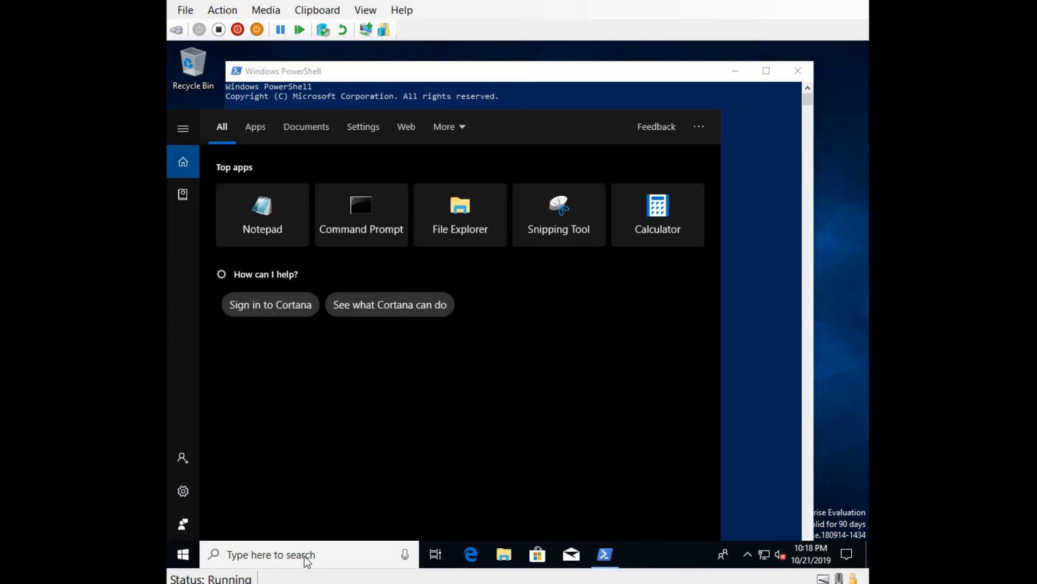
type("cont")
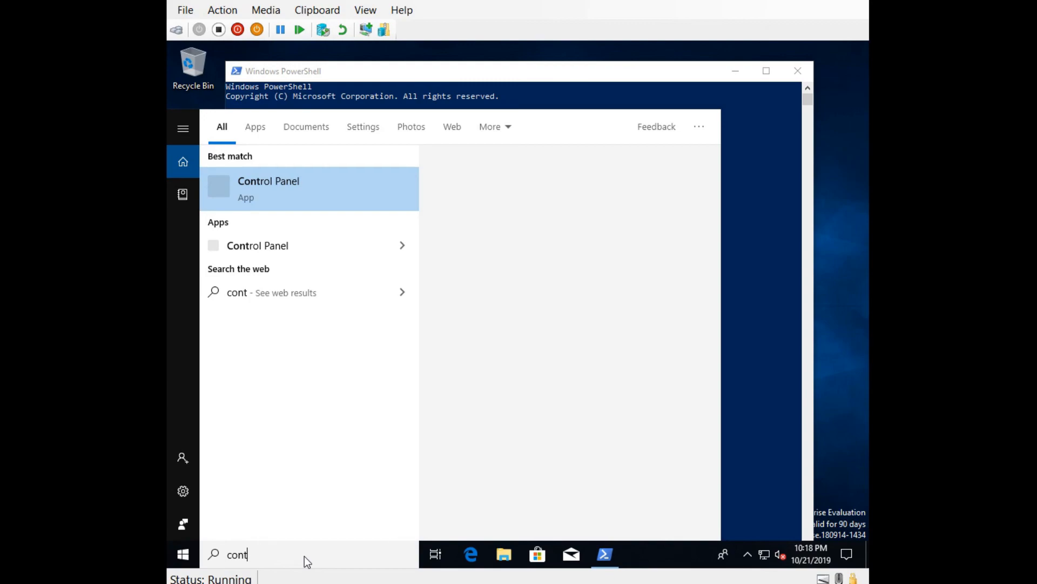
type("rol")
left_click(275, 187)
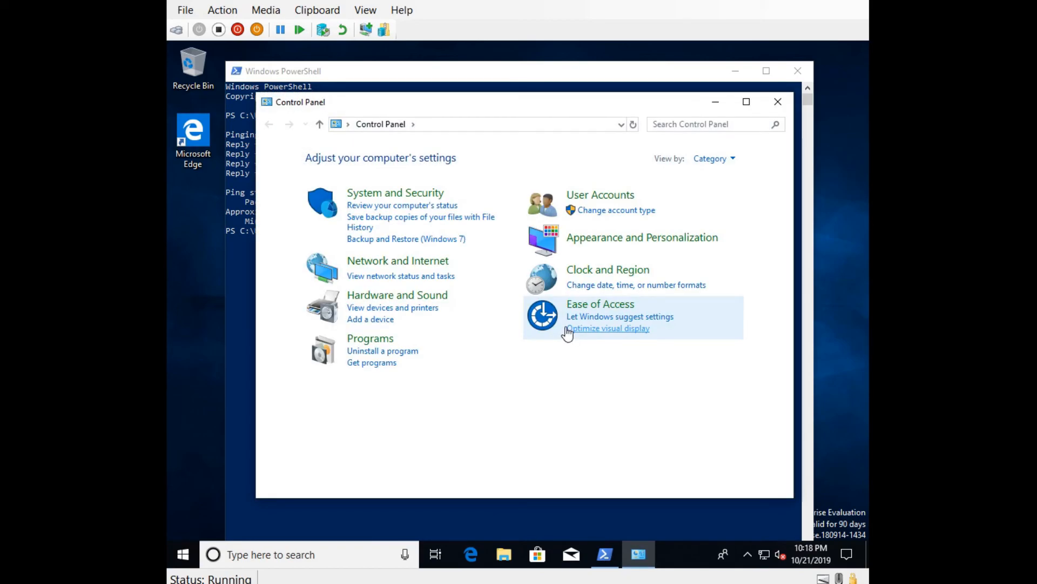
left_click(729, 161)
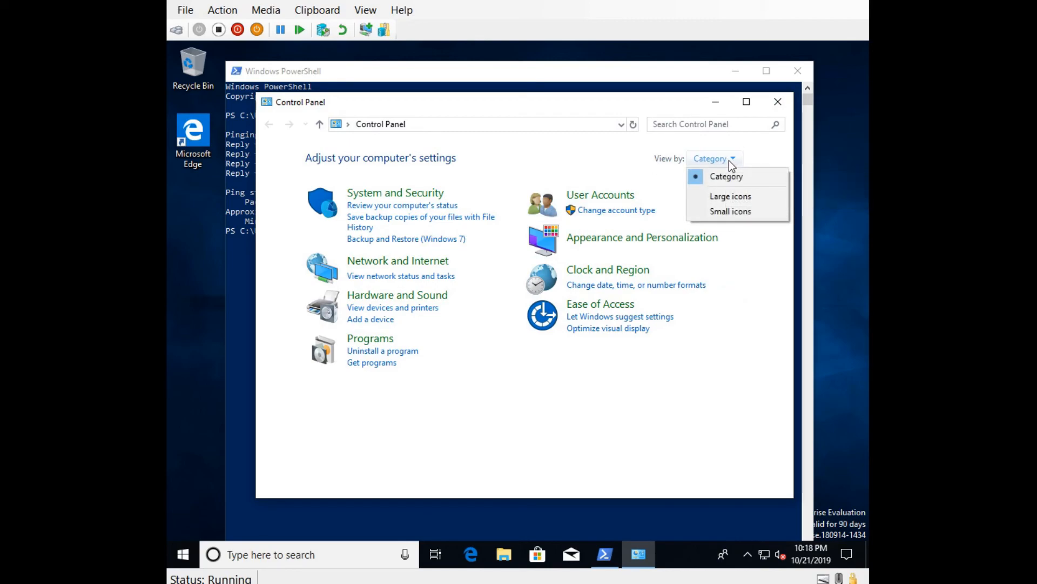
left_click(729, 198)
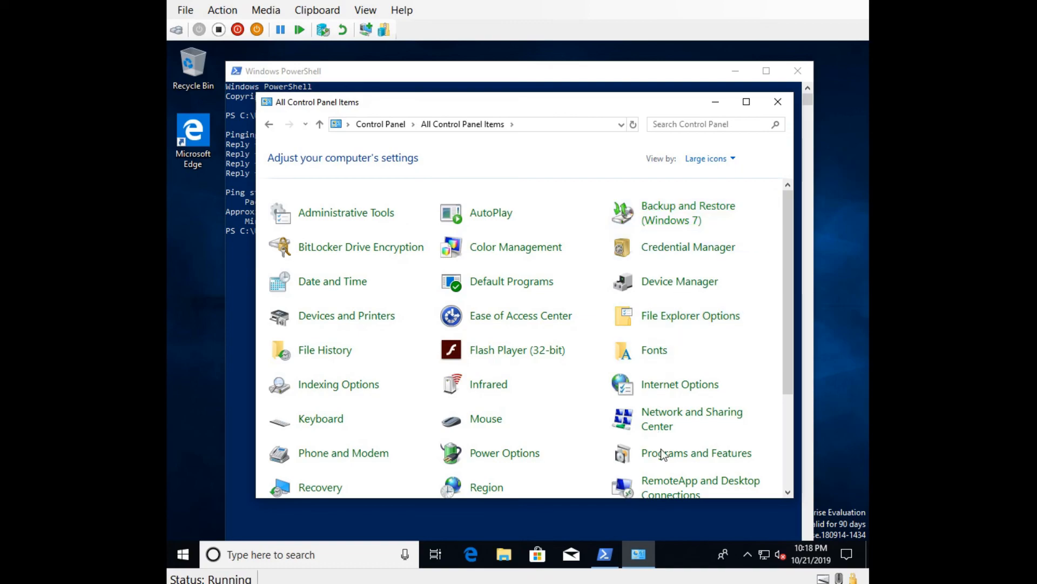
left_click(702, 458)
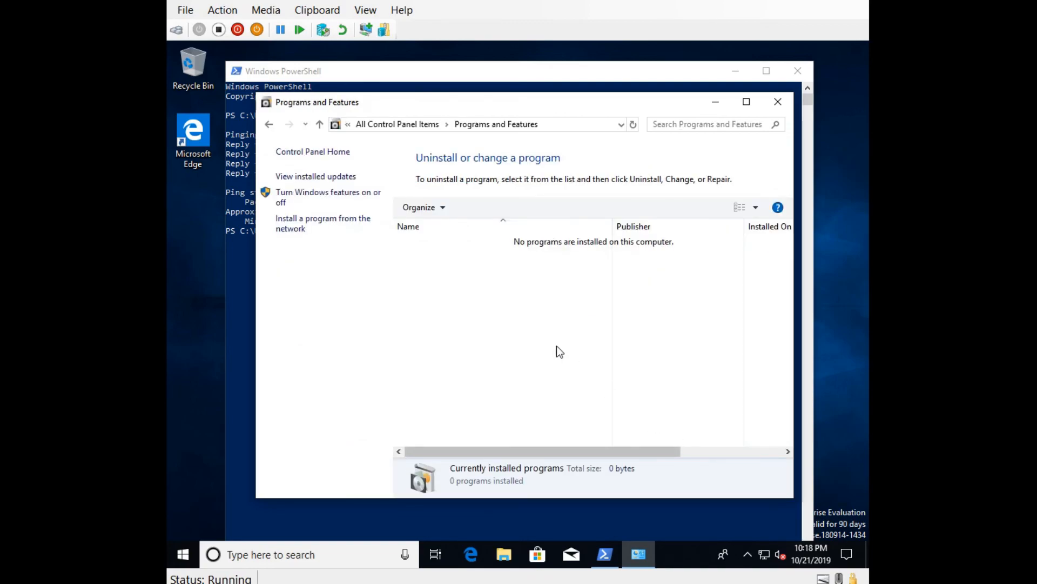
left_click(323, 192)
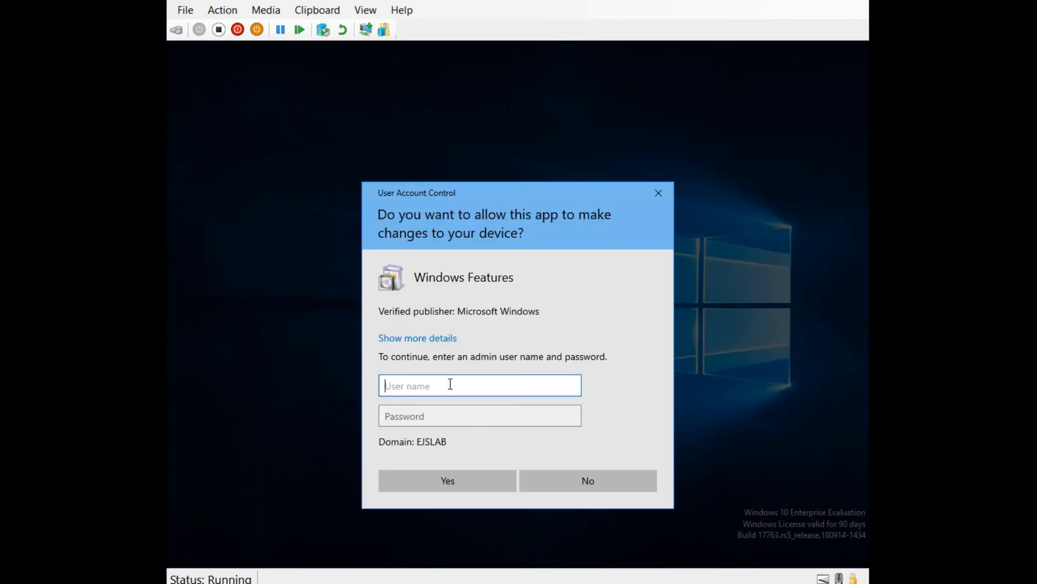
Step: Enter the domain administrator's user name and password in the elevation prompt and submit them
type("eddieadmin")
key("Tab")
type("**********")
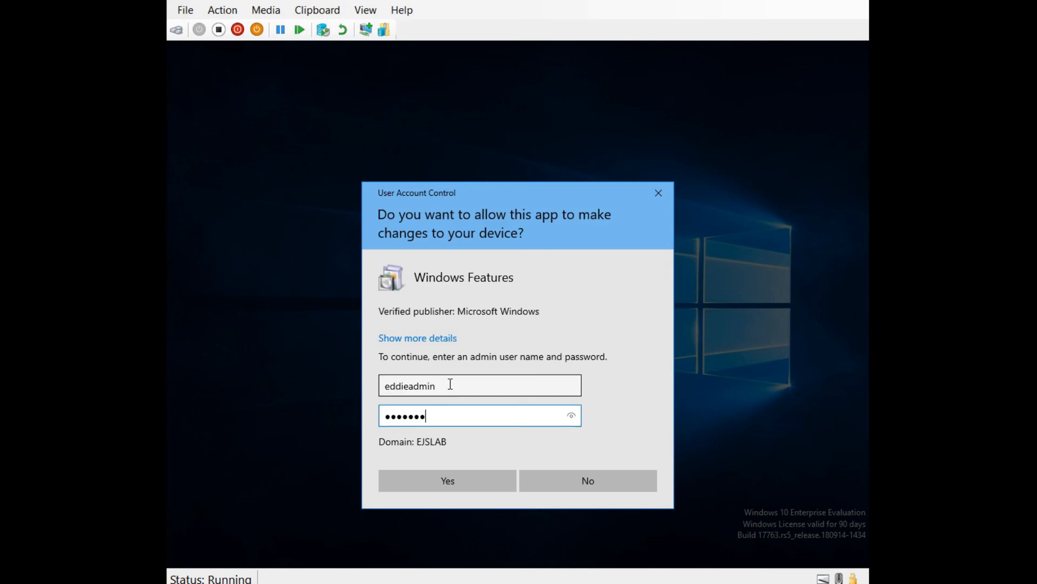
key("Return")
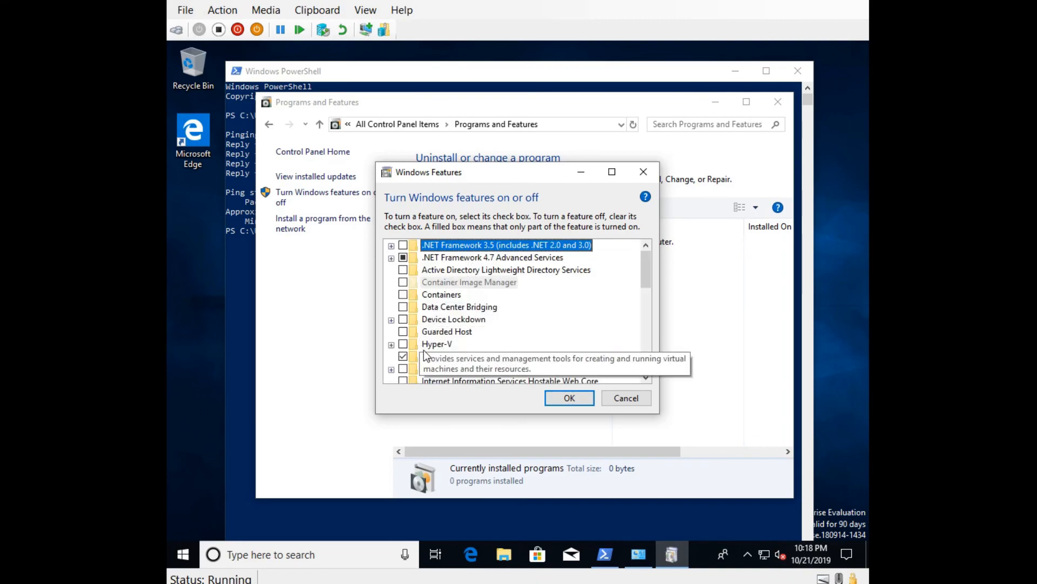
Step: Under Hyper-V, check Hyper-V Management Tools, including GUI tools and PowerShell module, leaving Hyper-V Platform off
left_click(391, 345)
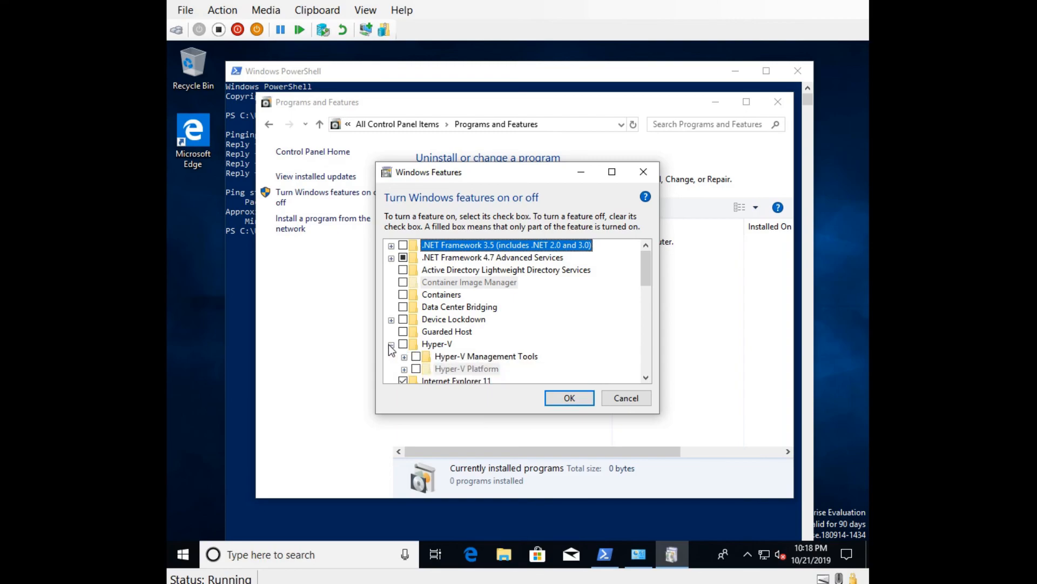
left_click(416, 357)
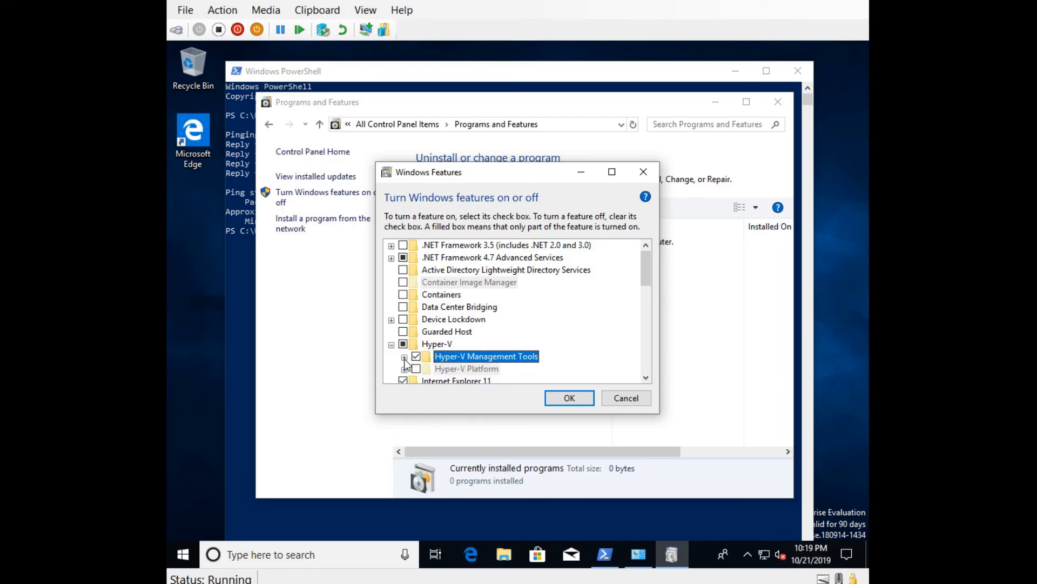
left_click(404, 357)
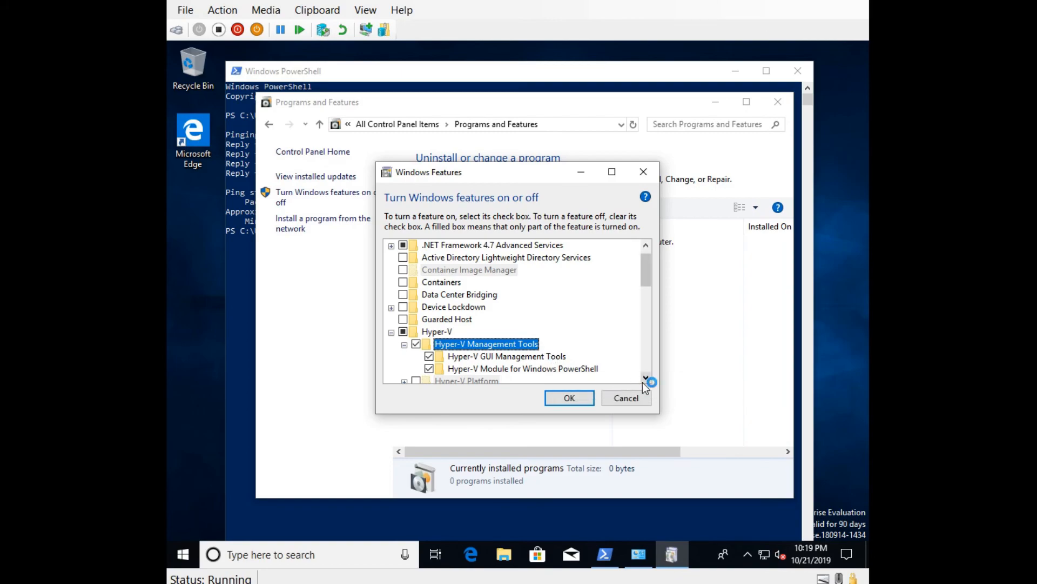
left_click(645, 377)
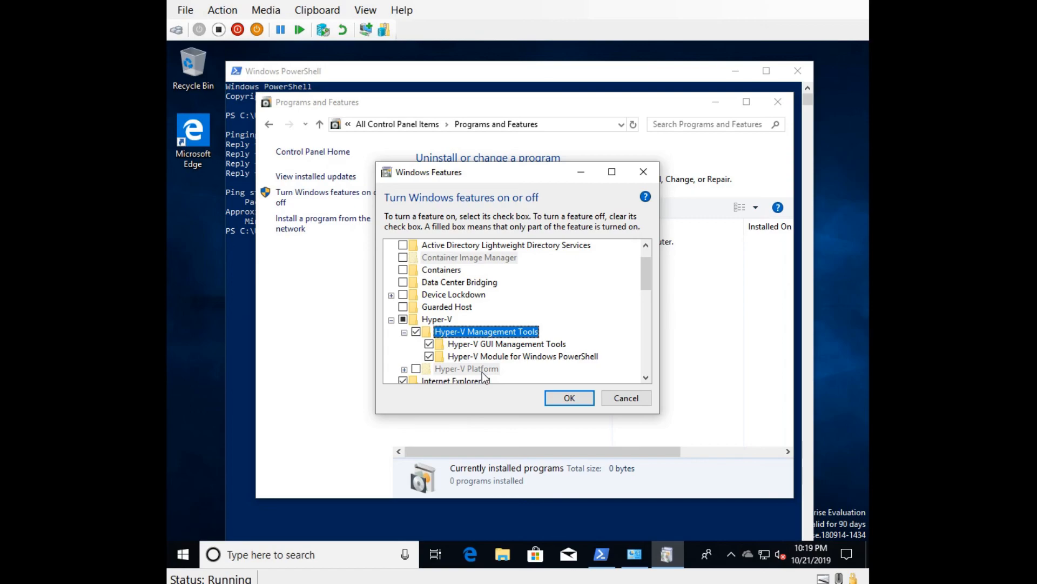
Step: Apply the Windows Features changes and close the dialog once Windows completes them
left_click(578, 400)
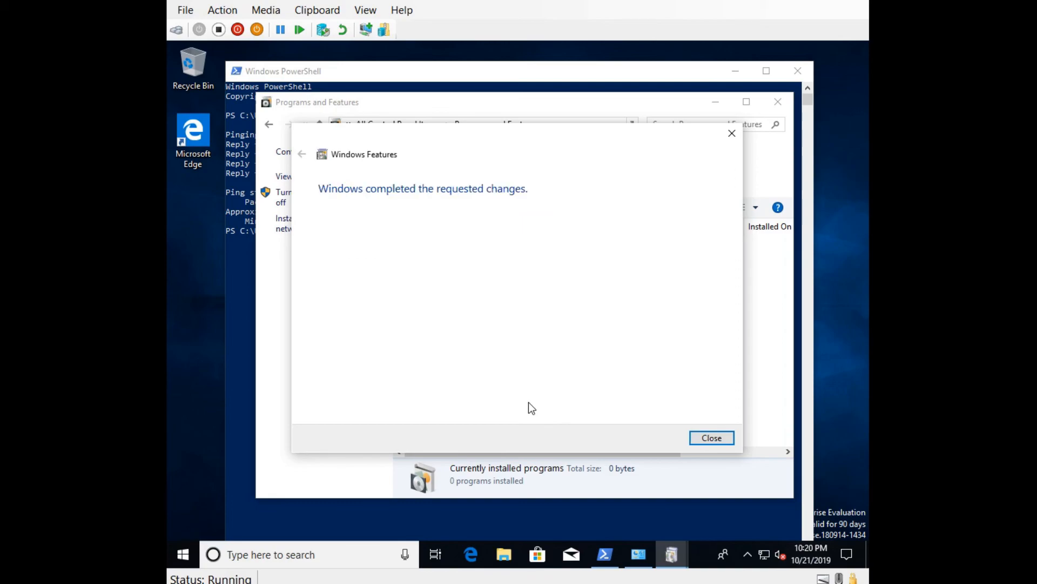
left_click(712, 437)
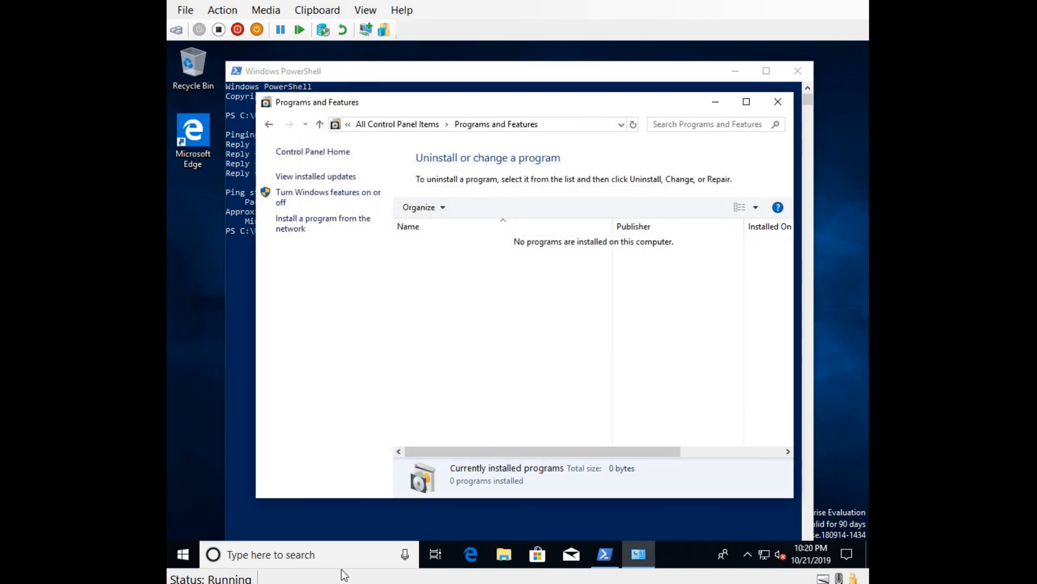
Step: In Start, expand Windows Administrative Tools and open Hyper-V Manager's More > Run as administrator option
left_click(183, 554)
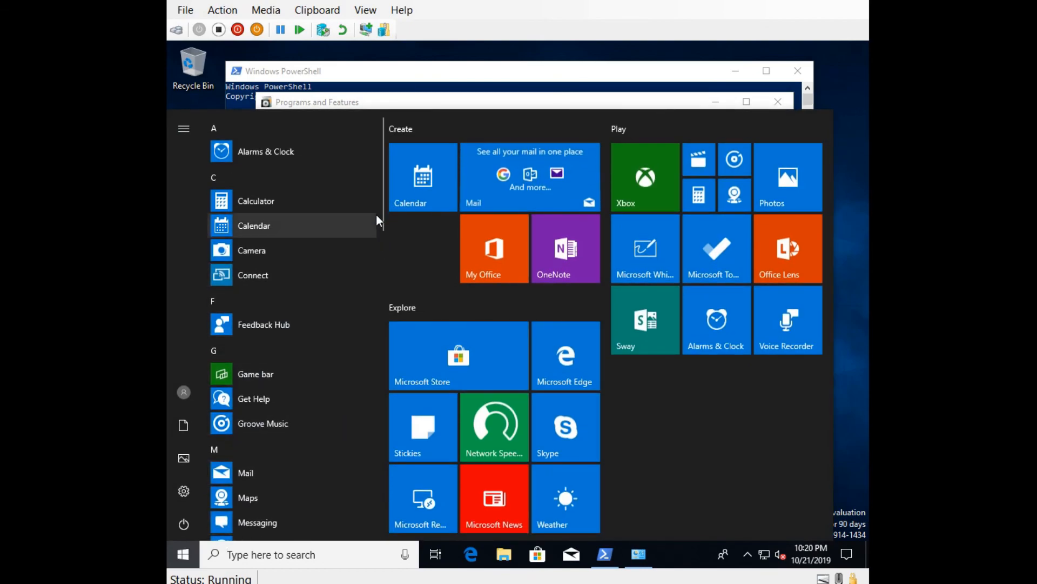
scroll(335, 346, "down", 15)
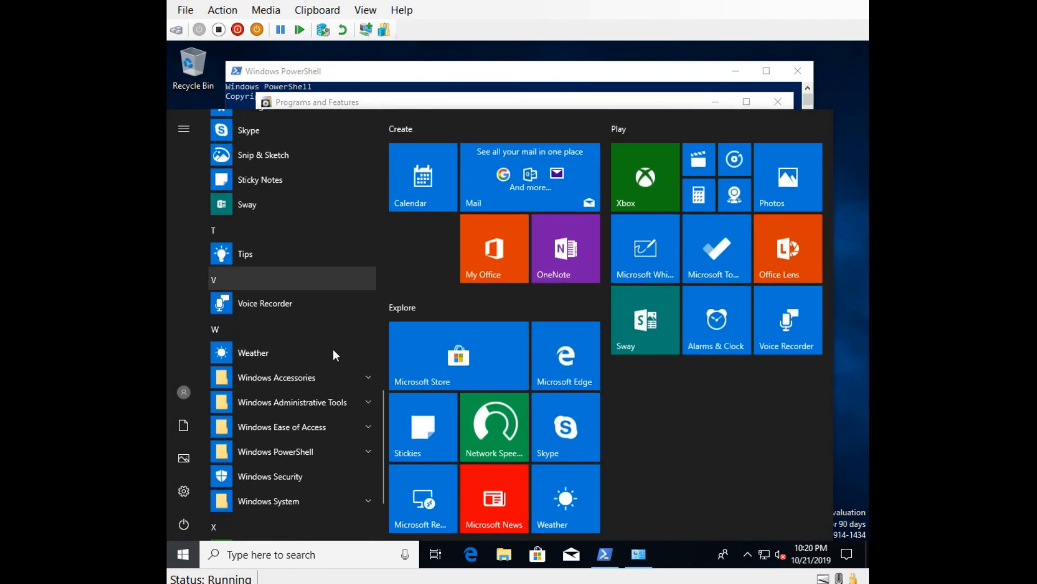
left_click(369, 405)
scroll(369, 406, "down", 3)
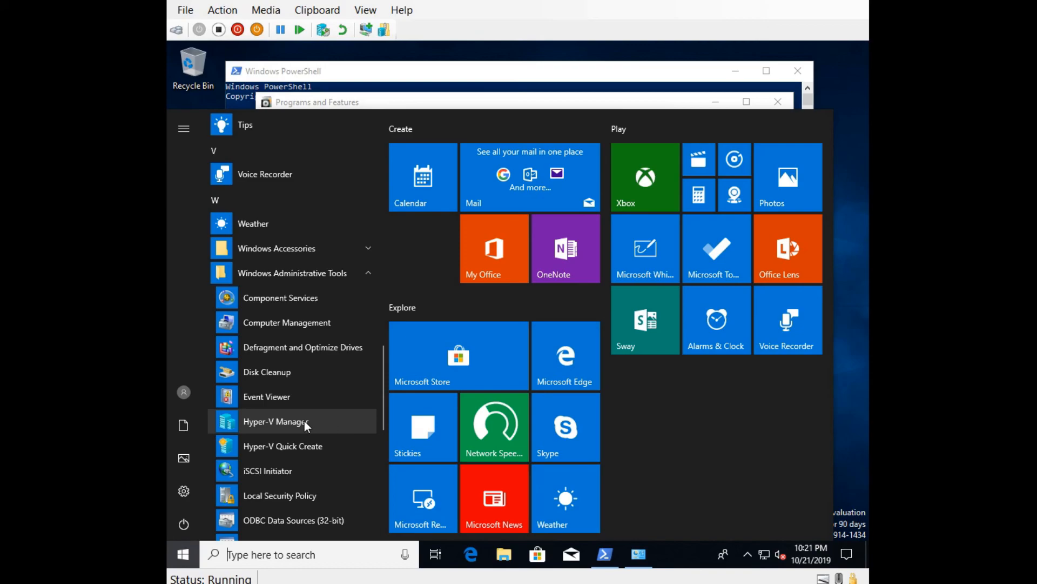
right_click(275, 420)
mouse_move(332, 468)
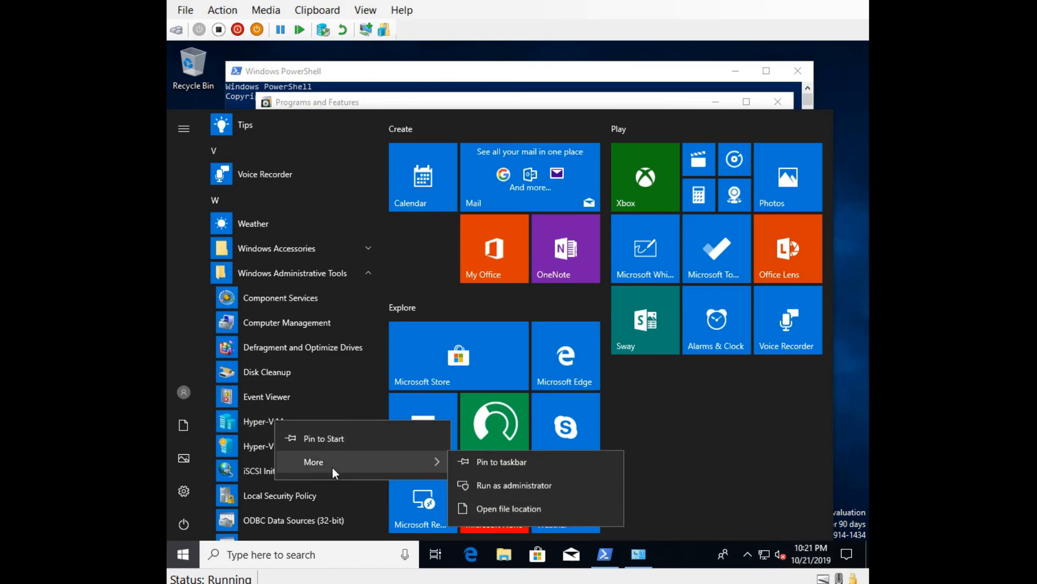
Step: Run Hyper-V Manager as administrator, entering the admin user name and password at the prompt
left_click(551, 491)
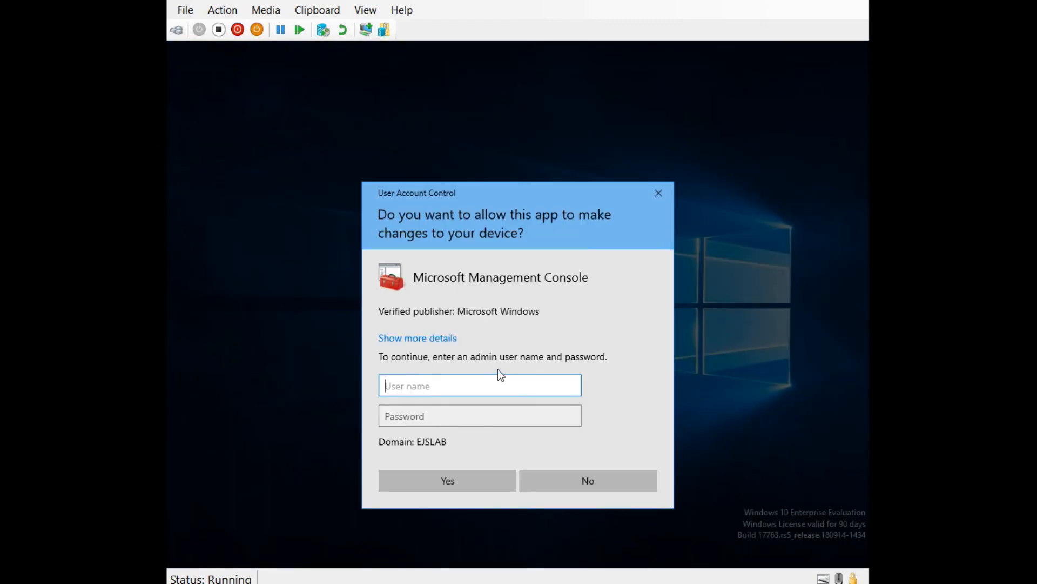
type("eddieadmin")
key("Tab")
type("Password1!")
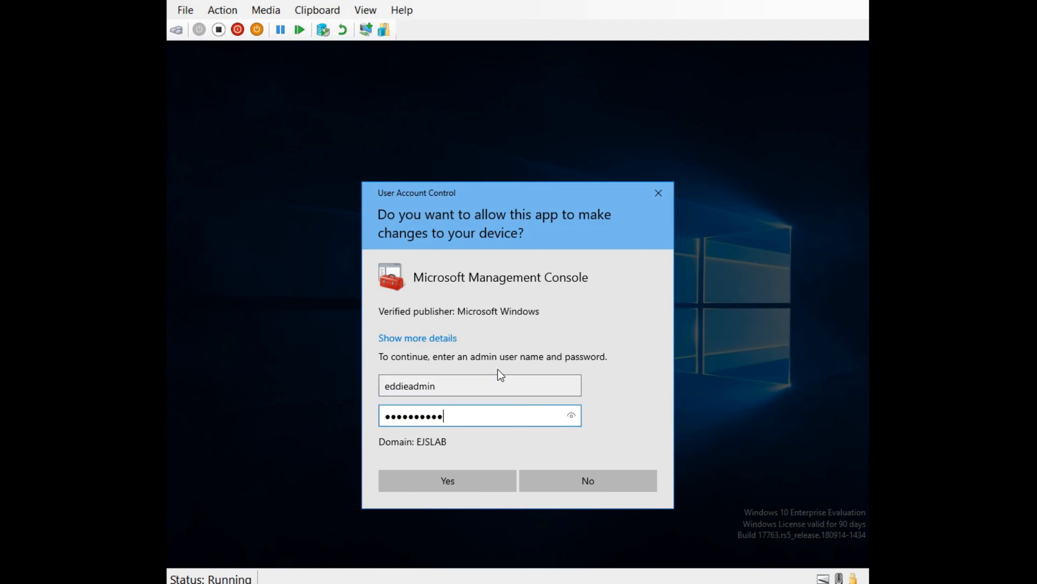
left_click(448, 480)
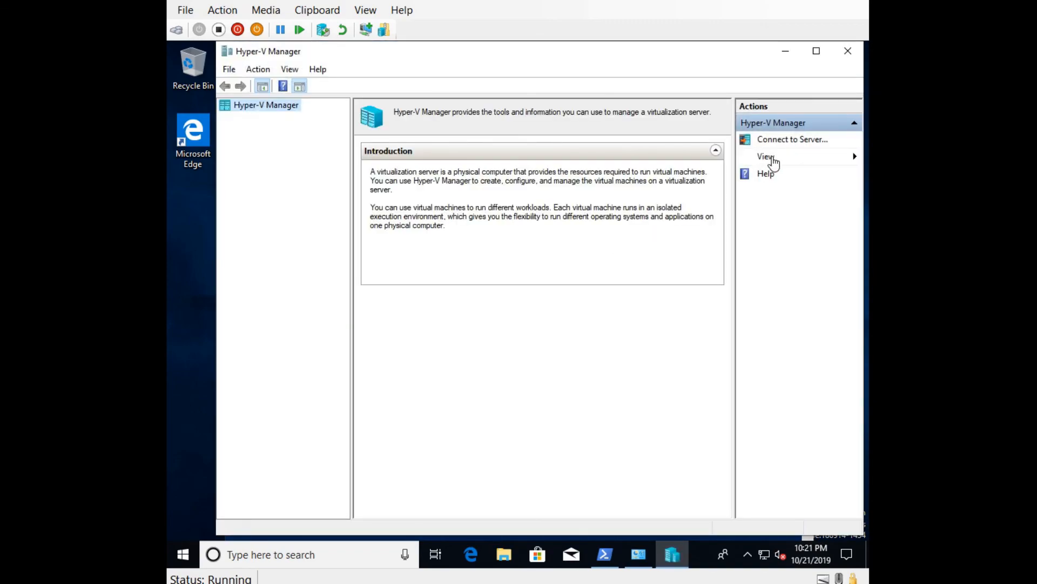
Step: Connect Hyper-V Manager to another computer named hypervhost.ejslab.com
left_click(793, 139)
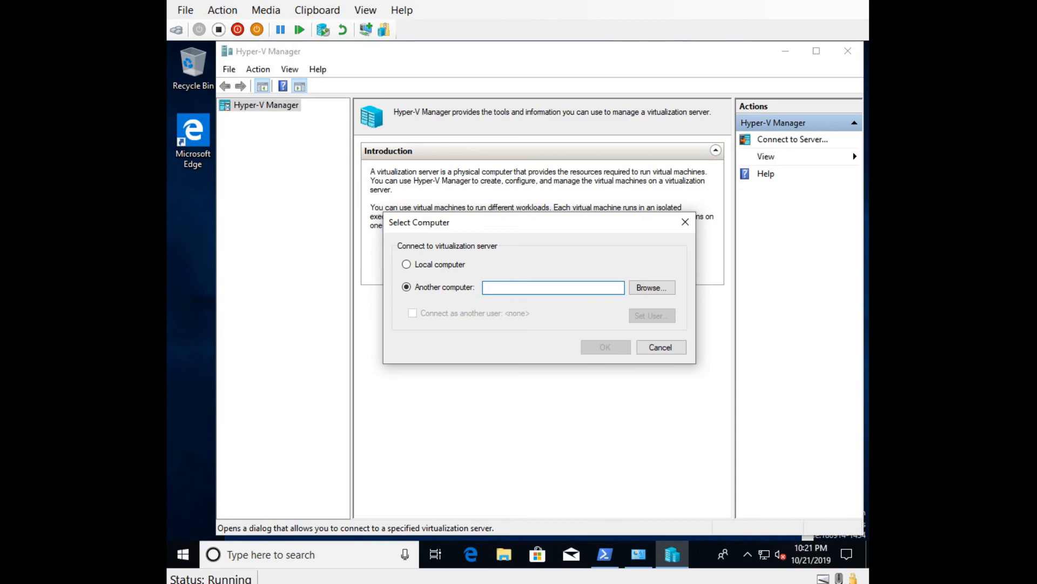
type("hvyper")
key("BackSpace")
key("BackSpace")
key("BackSpace")
key("BackSpace")
key("BackSpace")
type("ypervhost.ejslab.com")
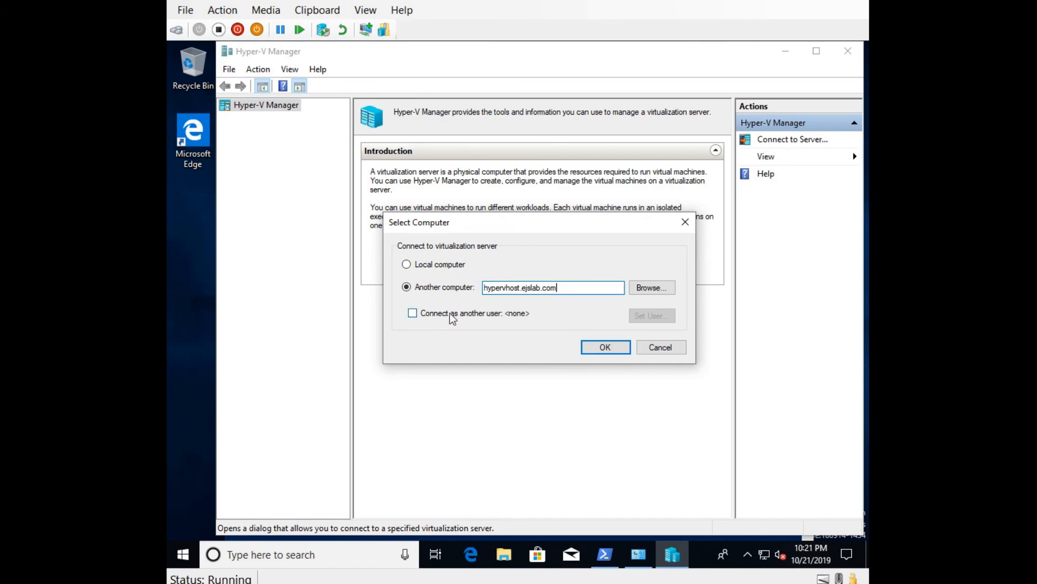
left_click(605, 347)
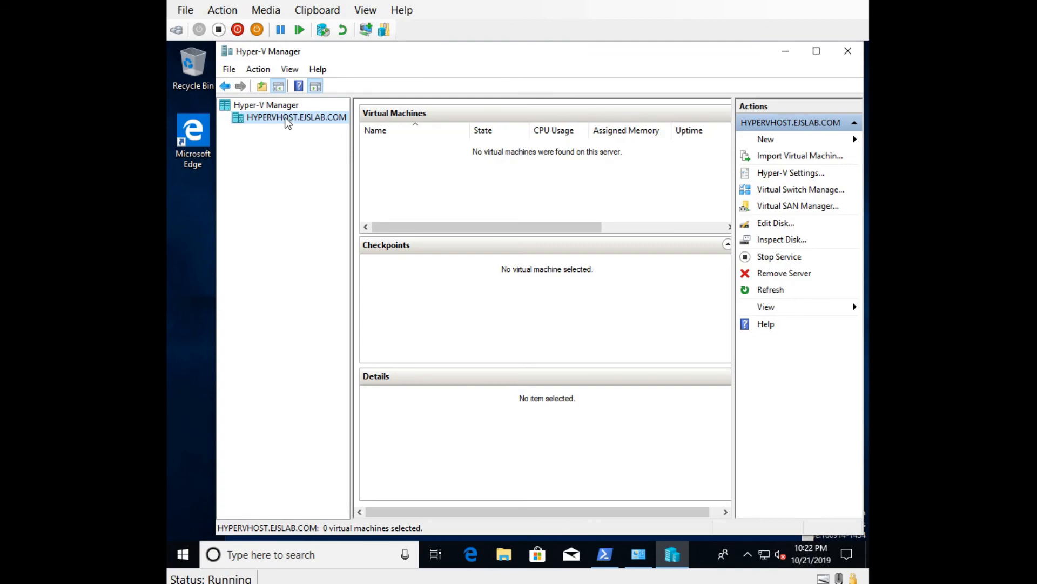
Step: Open the host's Hyper-V Settings and cancel without changing anything
left_click(793, 172)
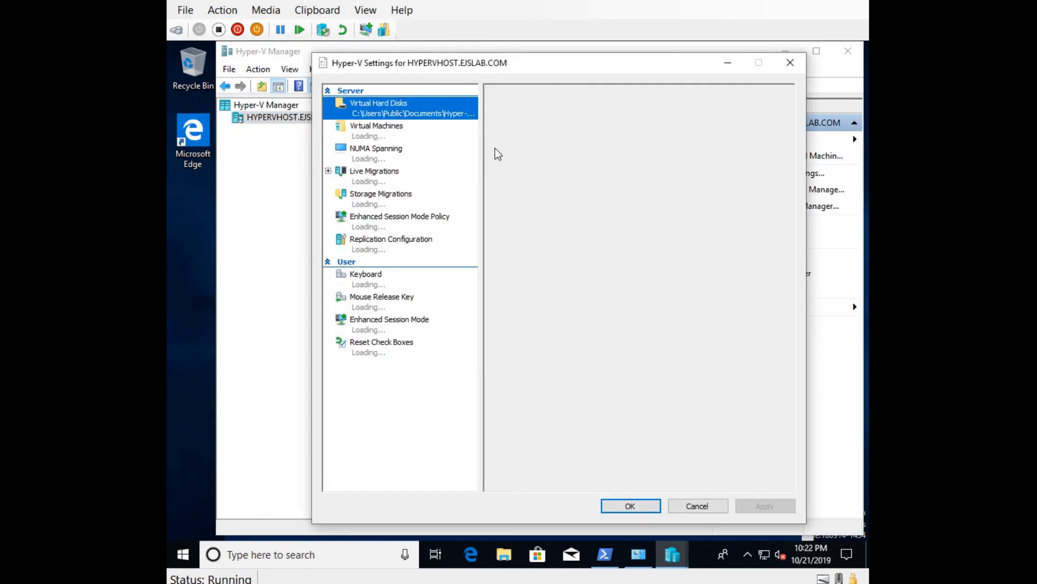
left_click(697, 506)
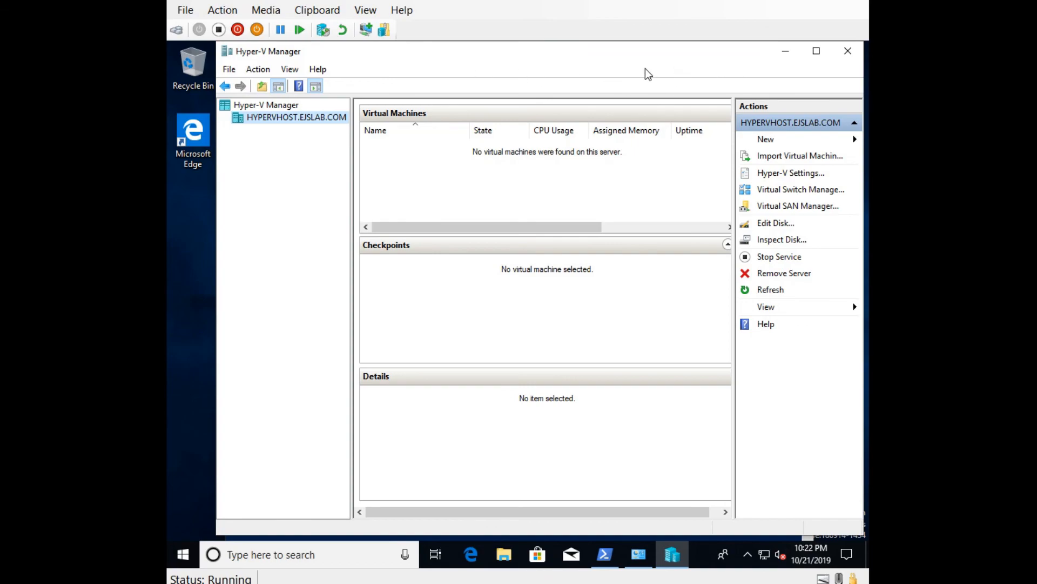
Step: Close Hyper-V Manager and relaunch it from Start's Windows Administrative Tools folder
left_click(848, 51)
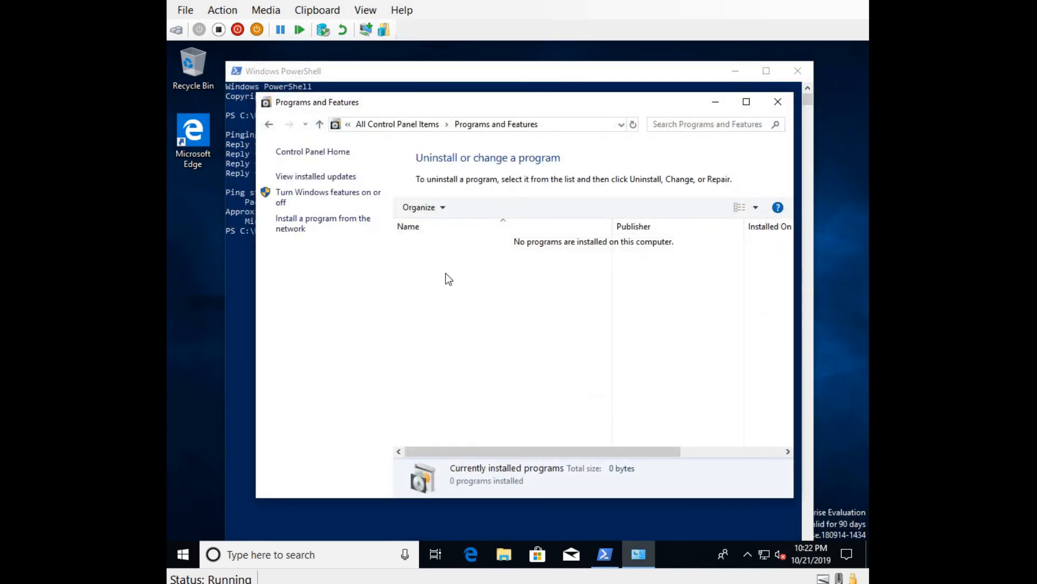
left_click(183, 554)
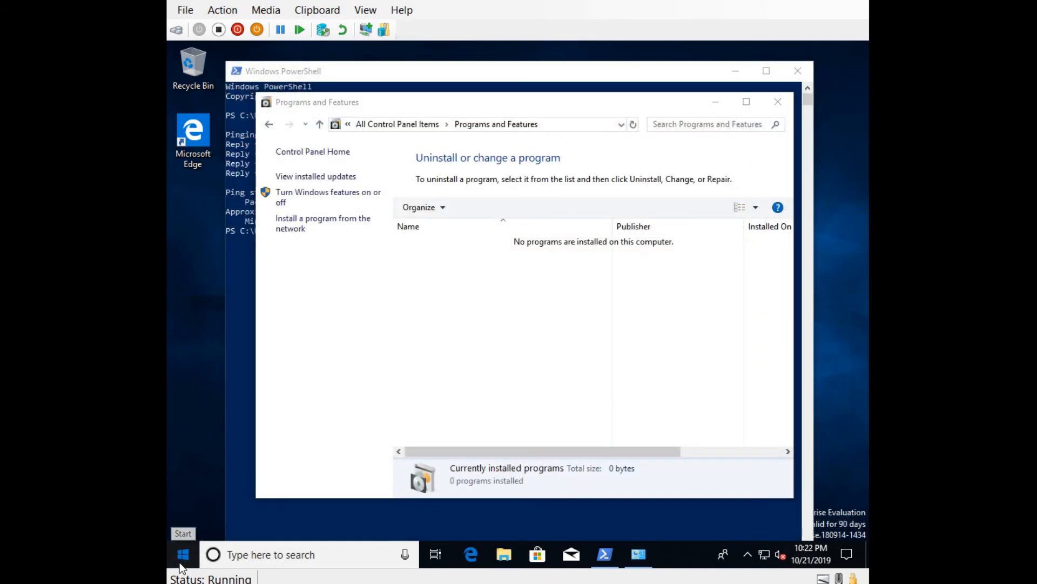
scroll(324, 410, "down", 10)
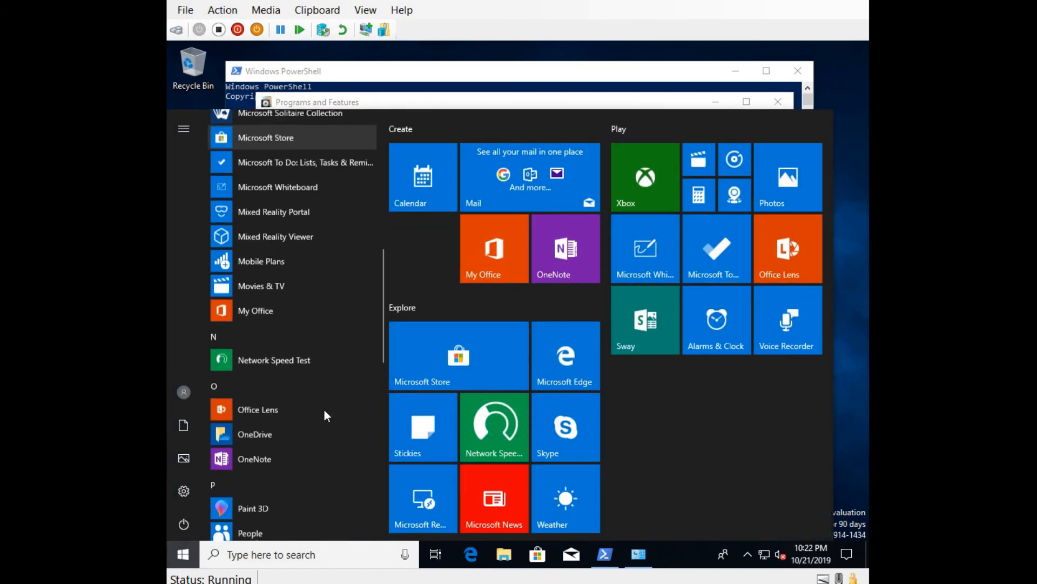
scroll(324, 410, "down", 4)
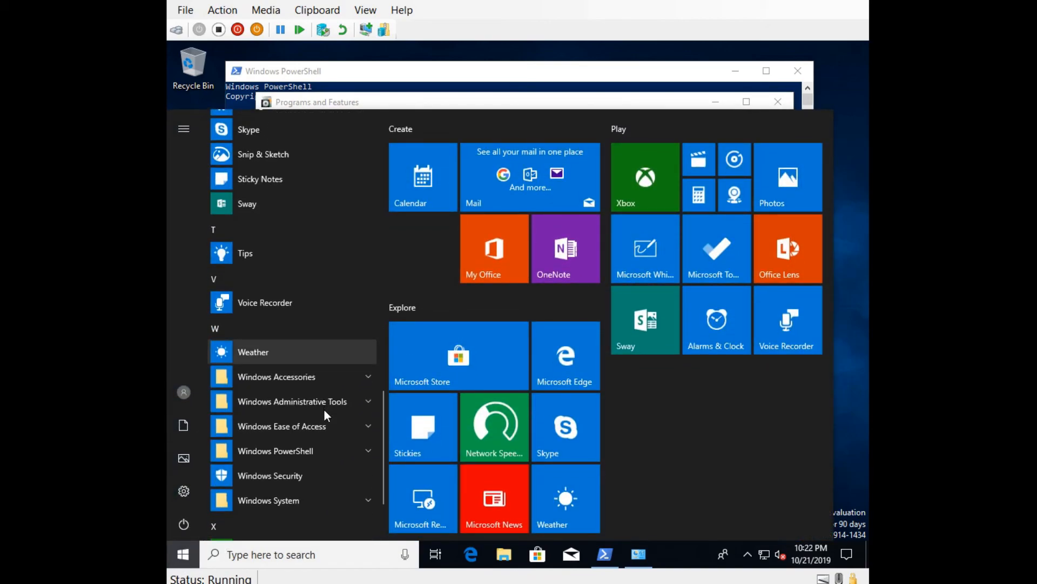
left_click(365, 401)
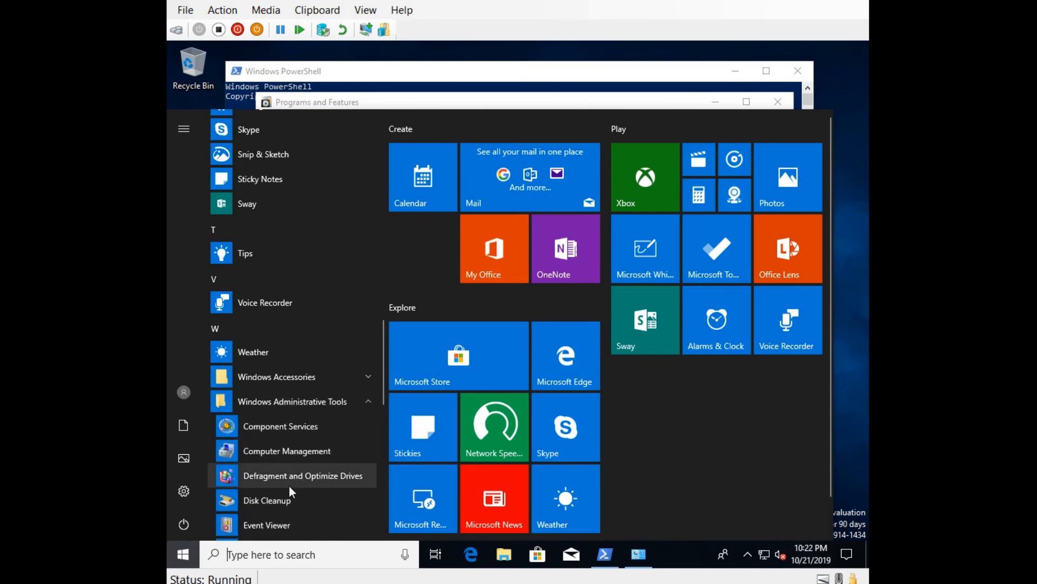
scroll(290, 484, "down", 2)
left_click(300, 425)
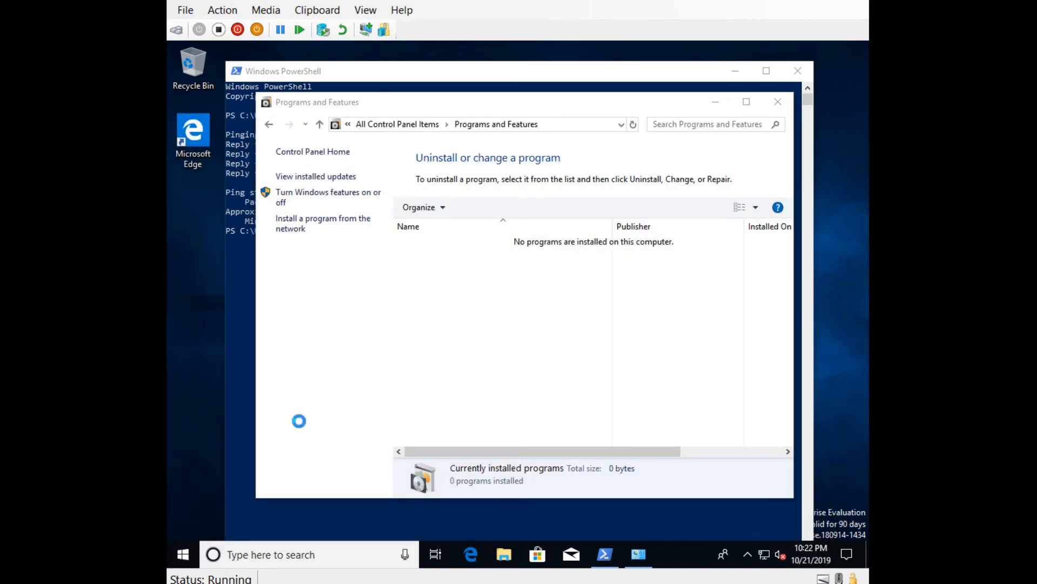
left_click(263, 109)
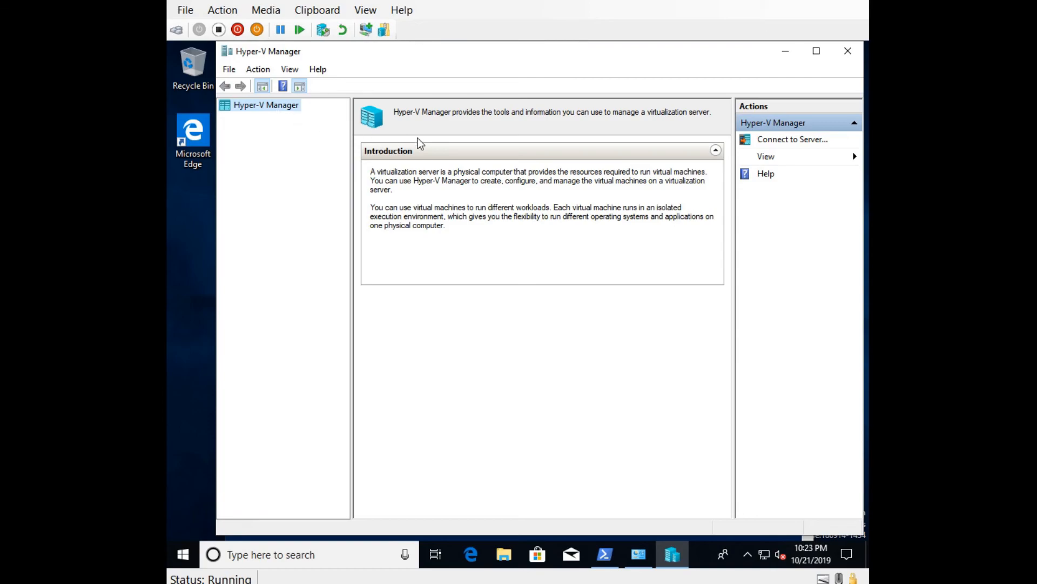
Step: Target hypervhost.ejslab.com in Connect to Server with Connect as another user checked
left_click(801, 139)
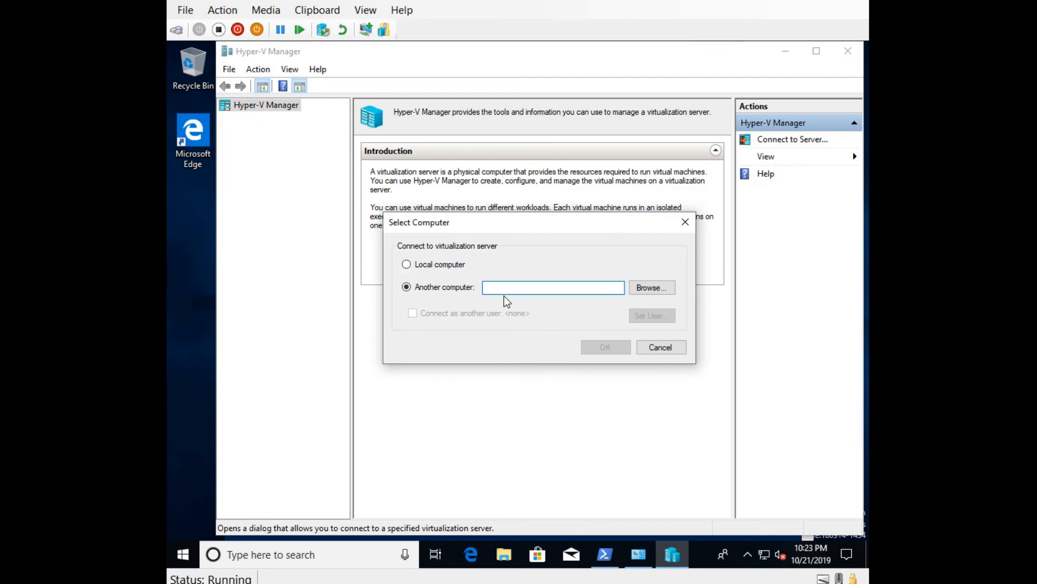
type("hypervh")
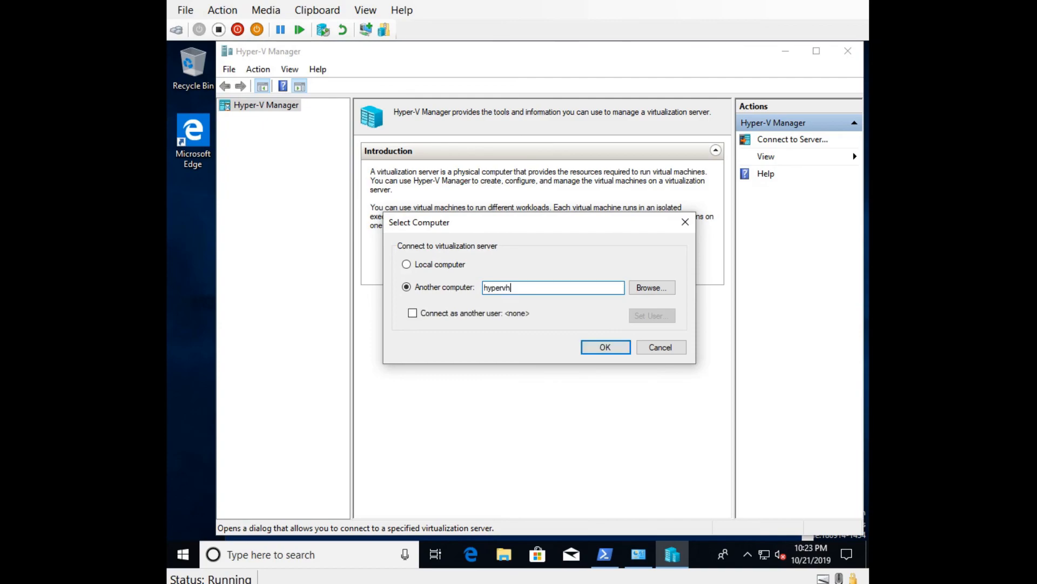
type("ost.ejslab.com")
left_click(464, 316)
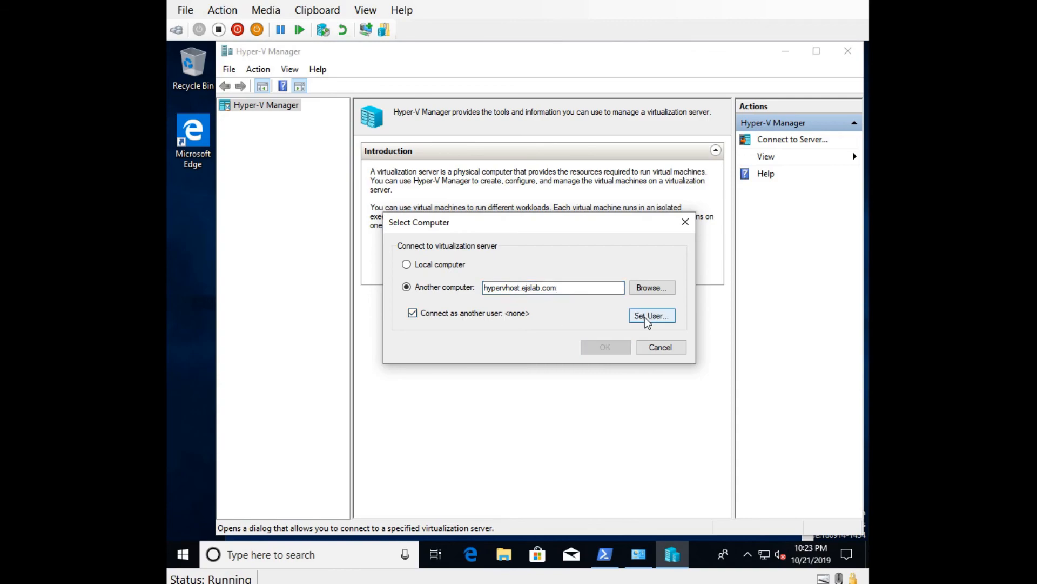
Step: Set the alternate domain admin user name and password, with Remember me ticked
left_click(659, 317)
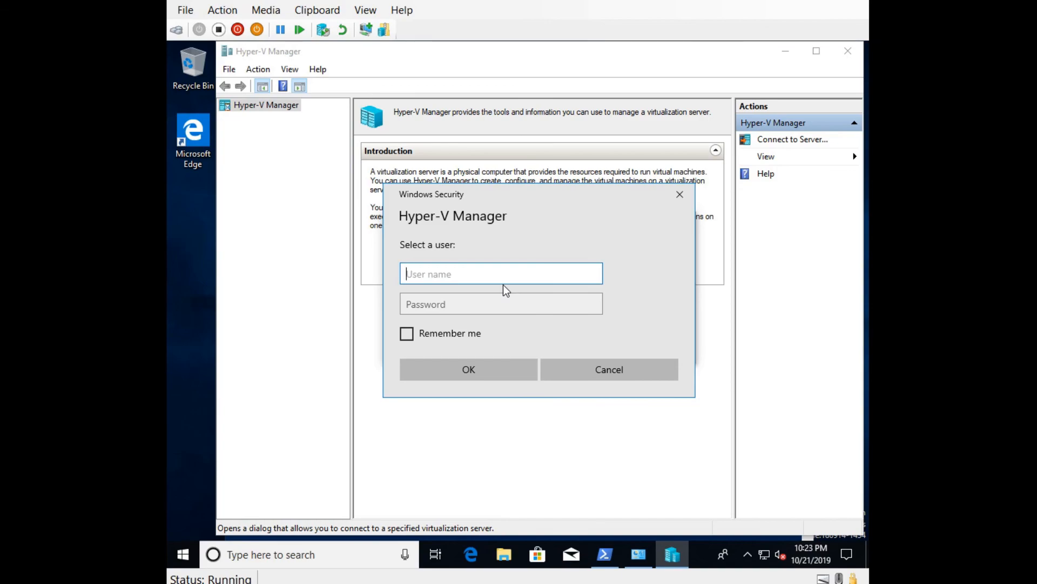
type("ejslab\\eddieadmin")
key("Tab")
type("**********")
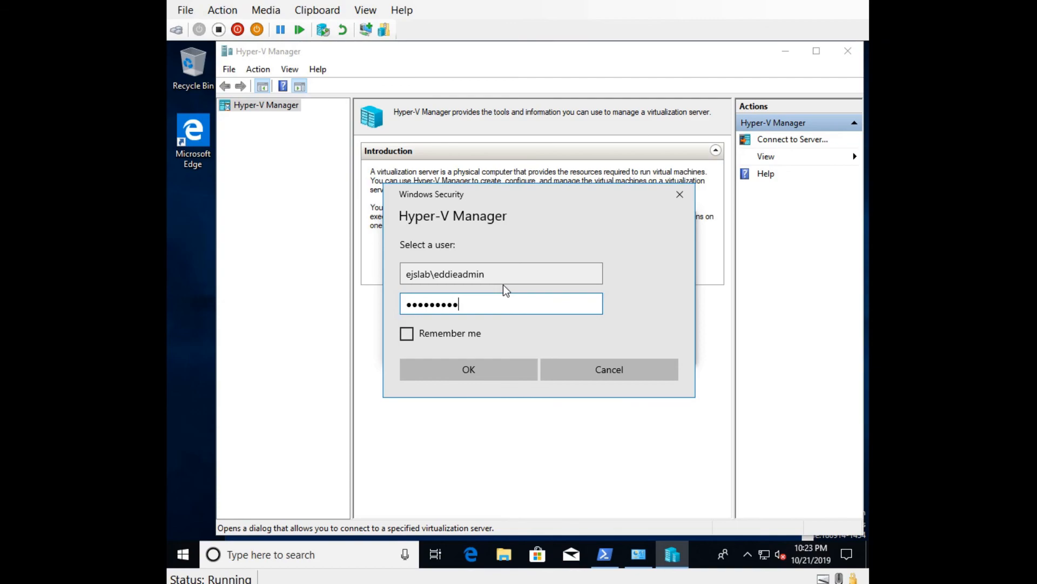
left_click(482, 334)
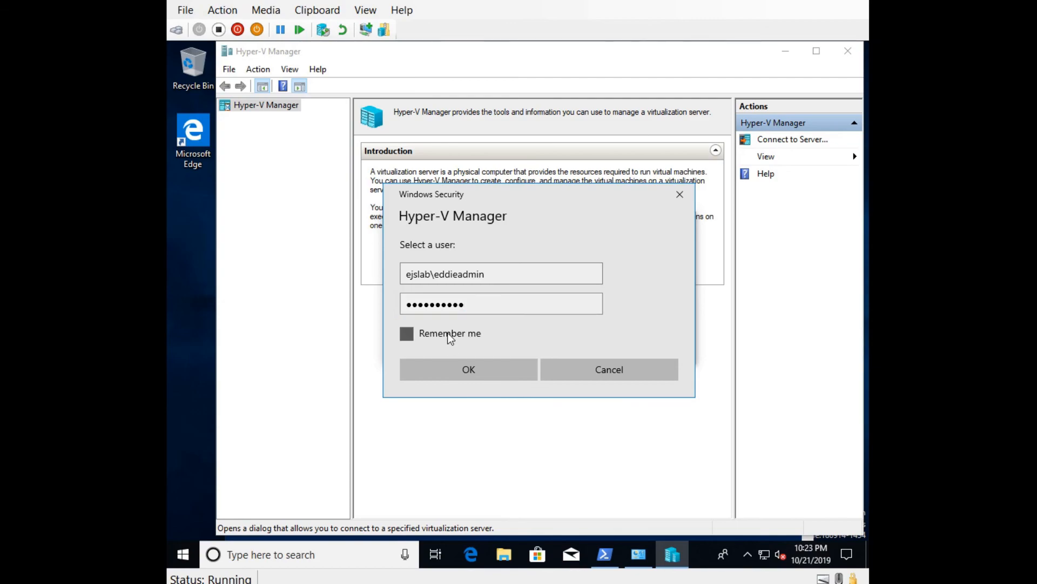
left_click(487, 372)
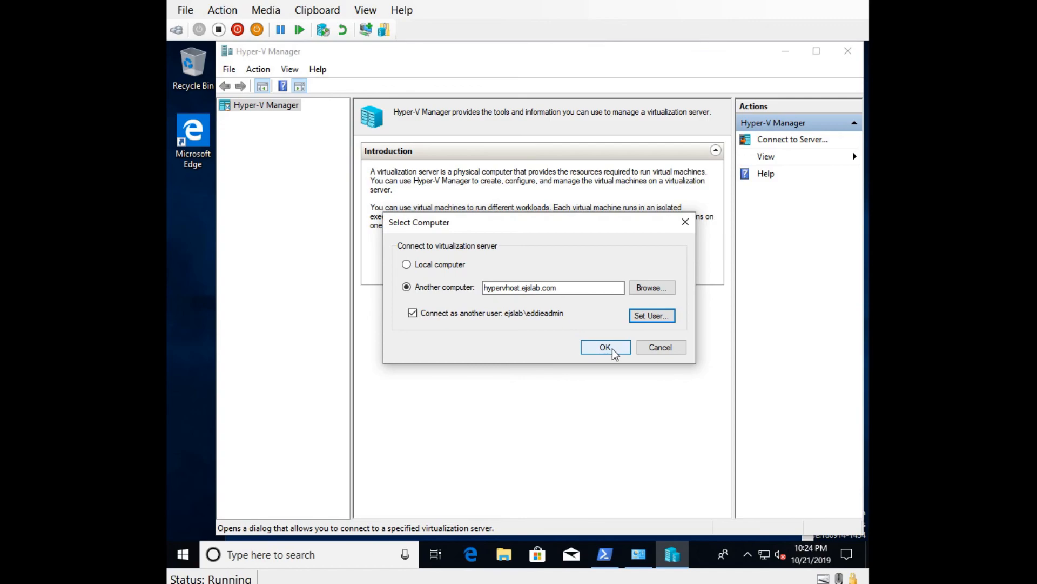
Step: Connect to hypervhost.ejslab.com with alternate credentials, allow delegation, and dismiss the CredSSP-disabled error
left_click(614, 351)
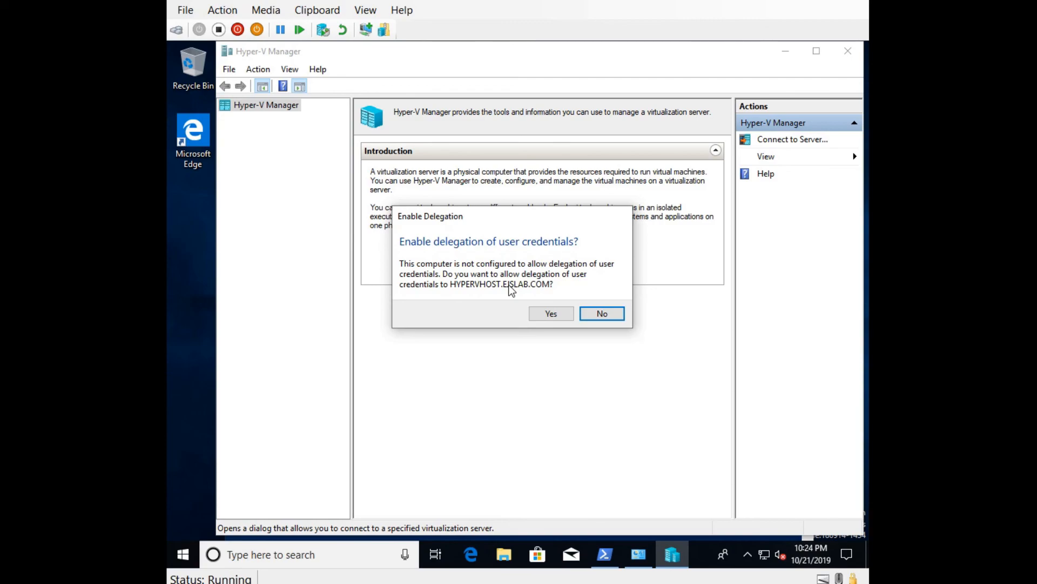
left_click(552, 314)
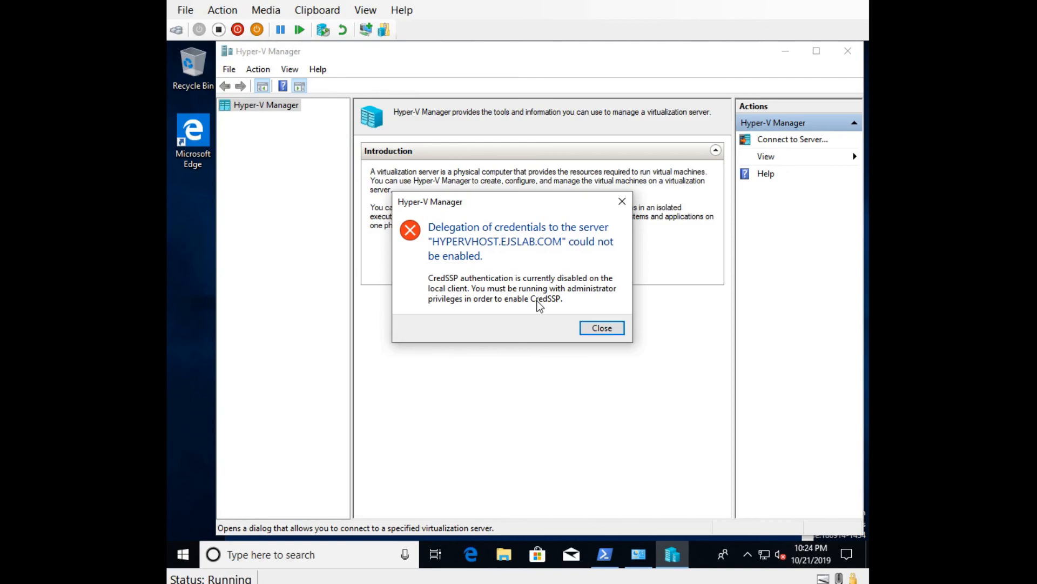
left_click(605, 329)
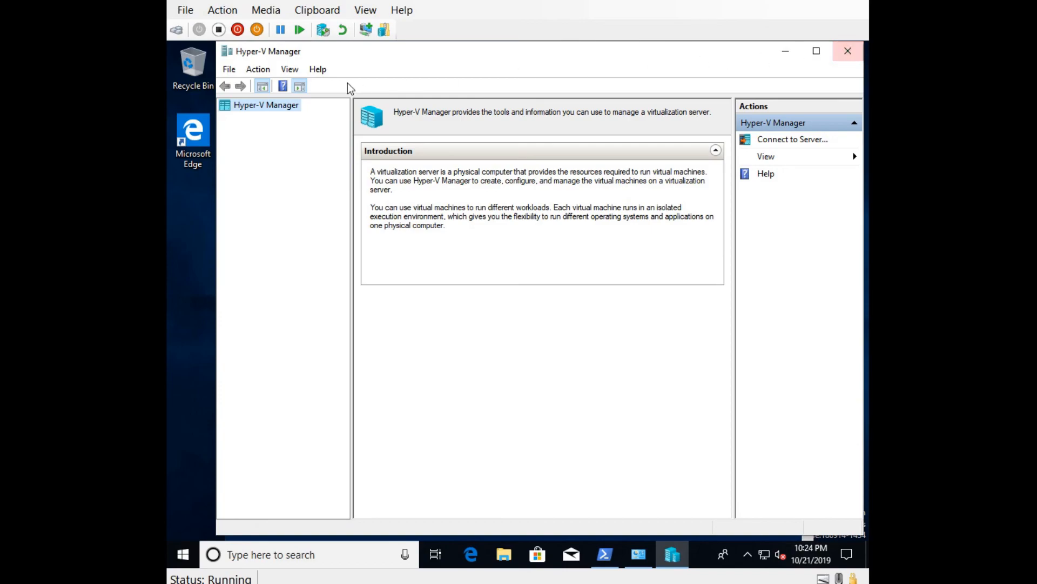
Step: Close the Hyper-V Manager window to return to Programs and Features
left_click(847, 50)
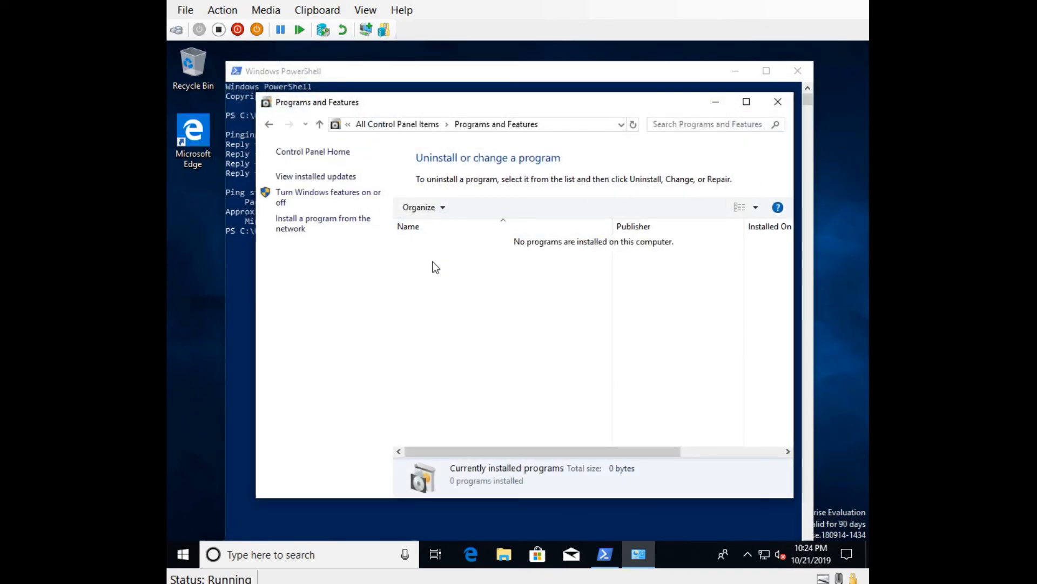